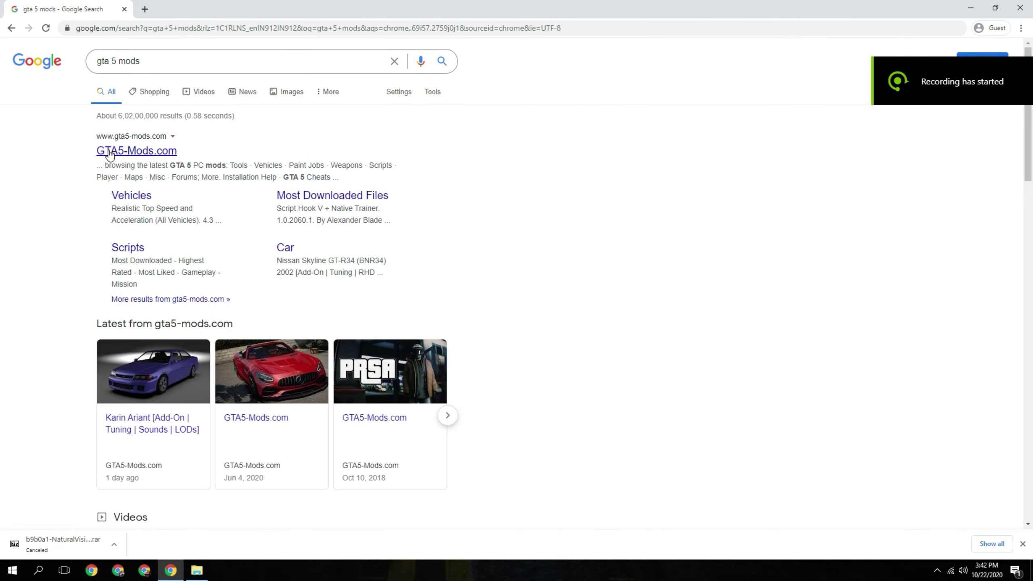
Open GTA5-Mods.com from the search results and search the site for "visualv"
{"action": "left_click", "coordinate": [109, 151]}
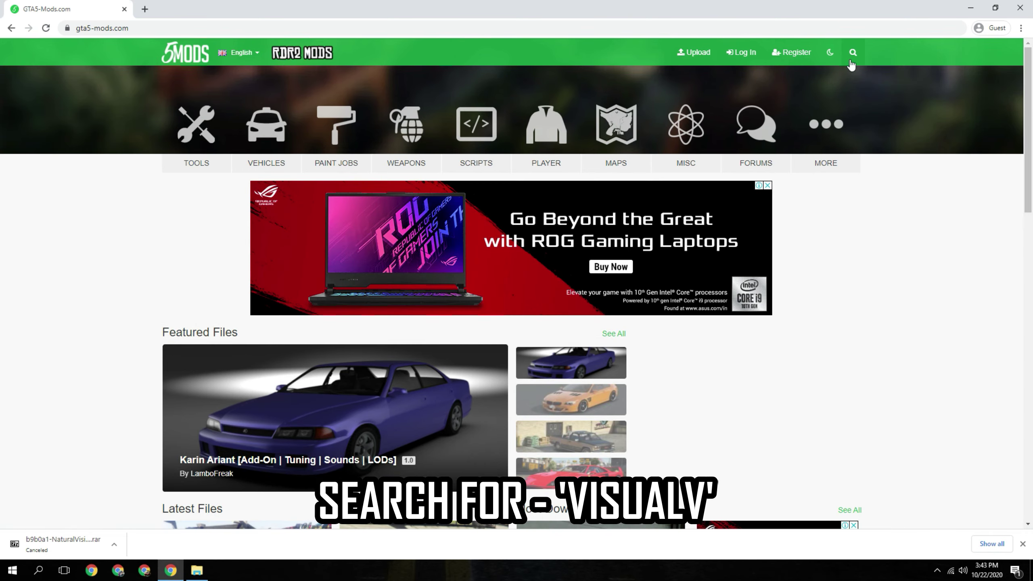
{"action": "left_click", "coordinate": [851, 54]}
{"action": "type", "text": "visua"}
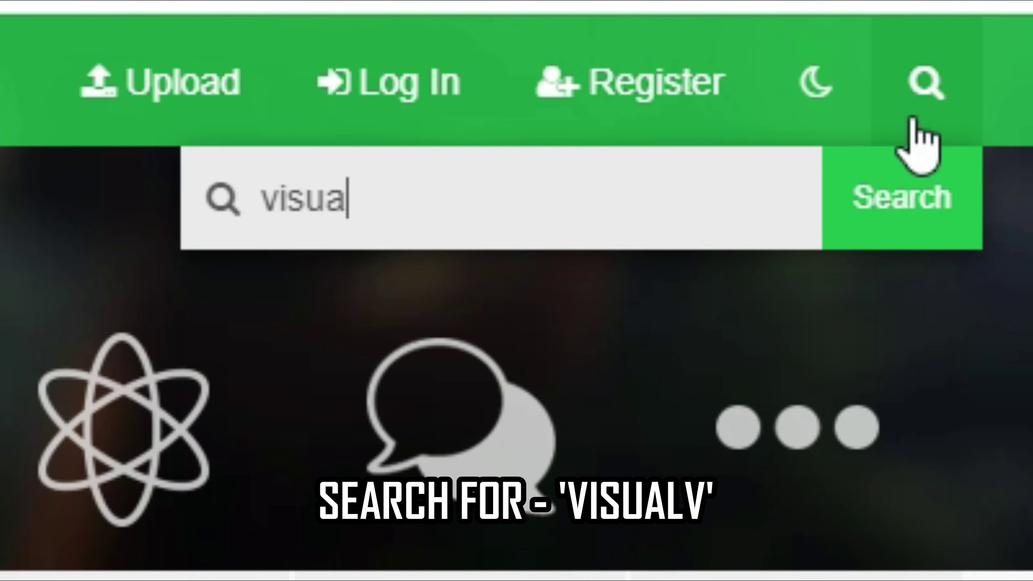
{"action": "type", "text": "lv"}
{"action": "key", "text": "Return"}
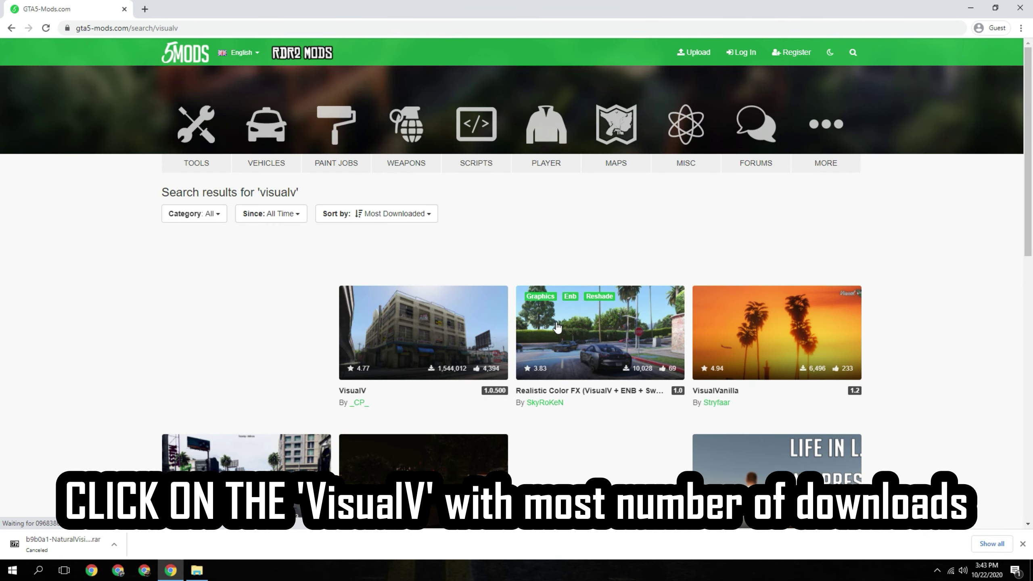
Open the VisualV mod with the most downloads and start downloading version 1.0.500
{"action": "scroll", "coordinate": [392, 346], "scroll_direction": "down", "scroll_amount": 1}
{"action": "scroll", "coordinate": [392, 345], "scroll_direction": "down", "scroll_amount": 1}
{"action": "left_click", "coordinate": [460, 330]}
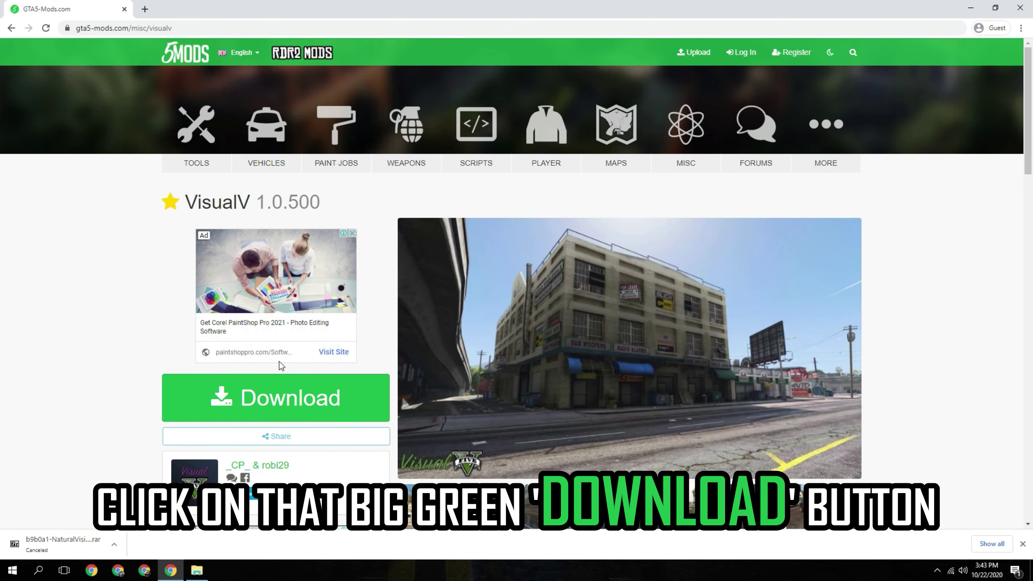
{"action": "left_click", "coordinate": [275, 413]}
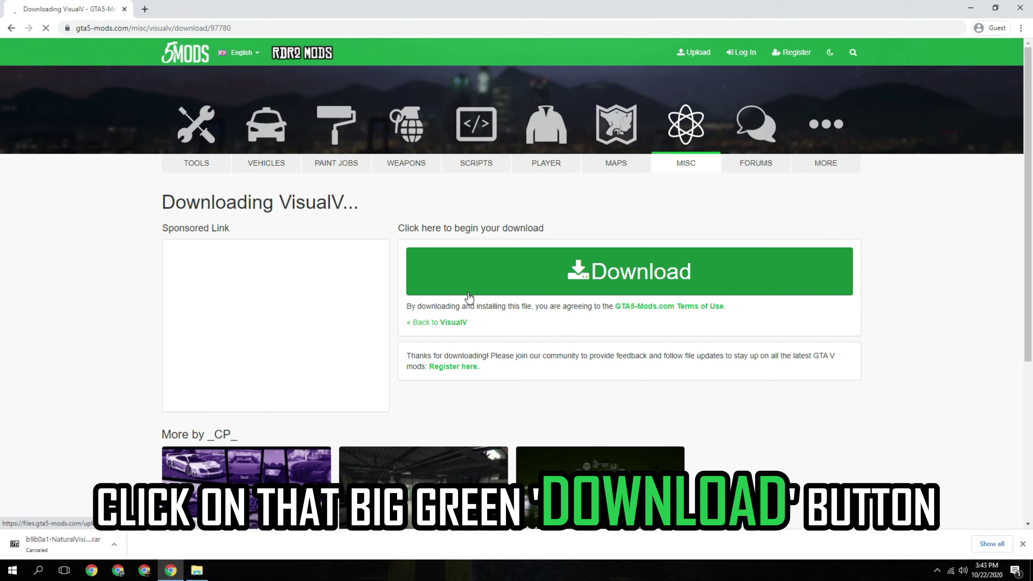
{"action": "left_click", "coordinate": [468, 297]}
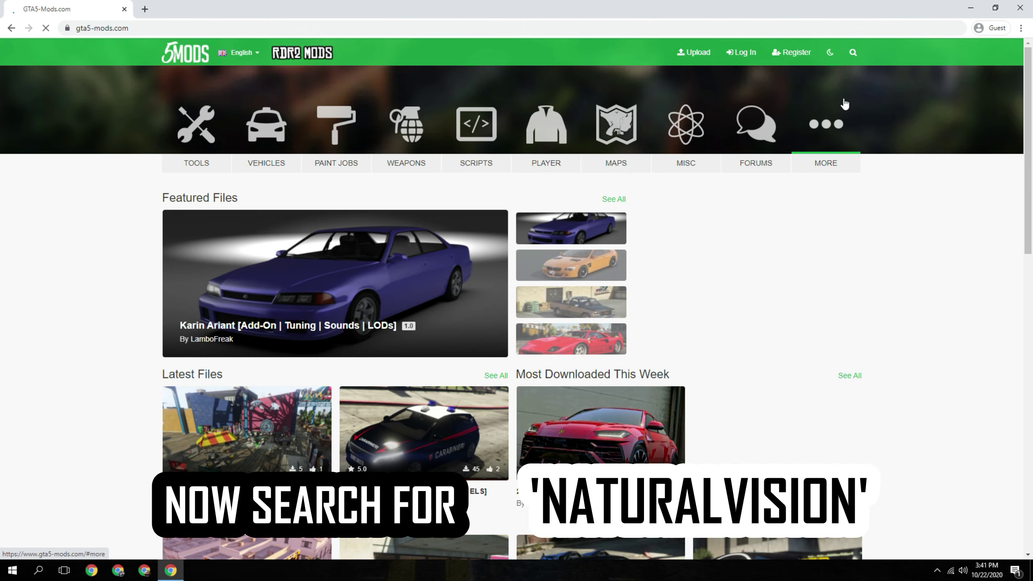
Search the mod site for "naturalvision" and open the NaturalVision mod with the most downloads
{"action": "left_click", "coordinate": [853, 53]}
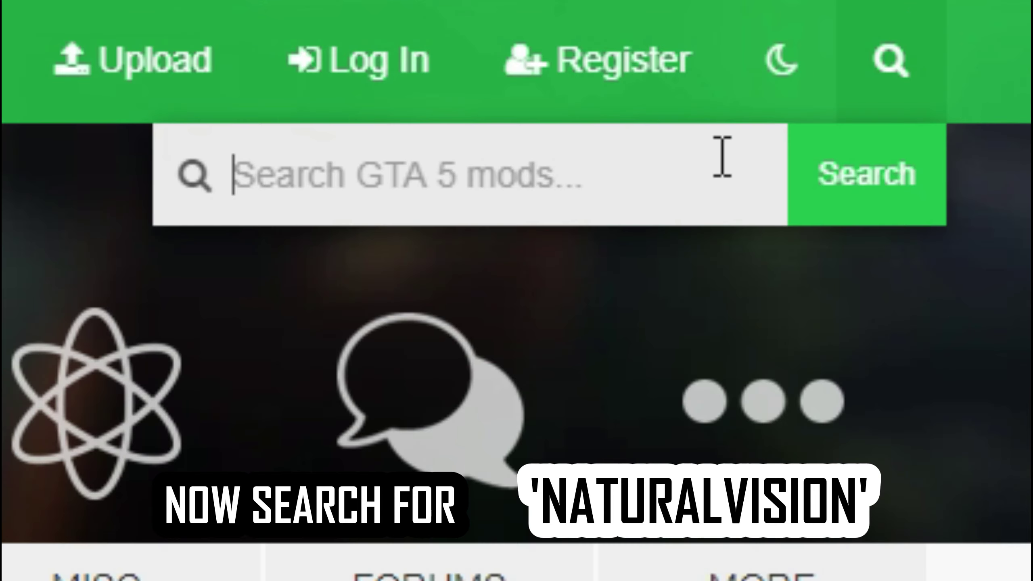
{"action": "type", "text": "natur"}
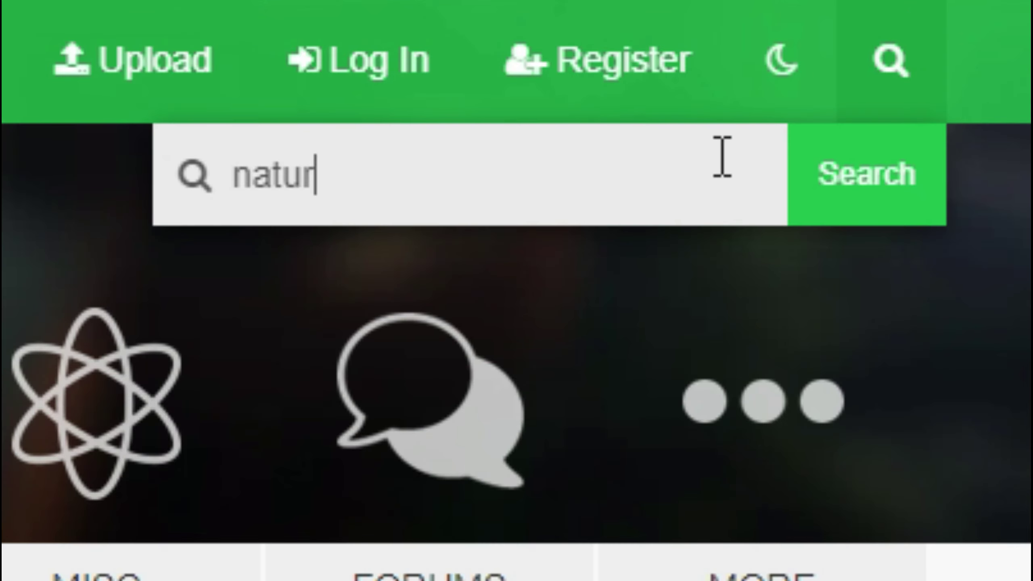
{"action": "type", "text": "alvision"}
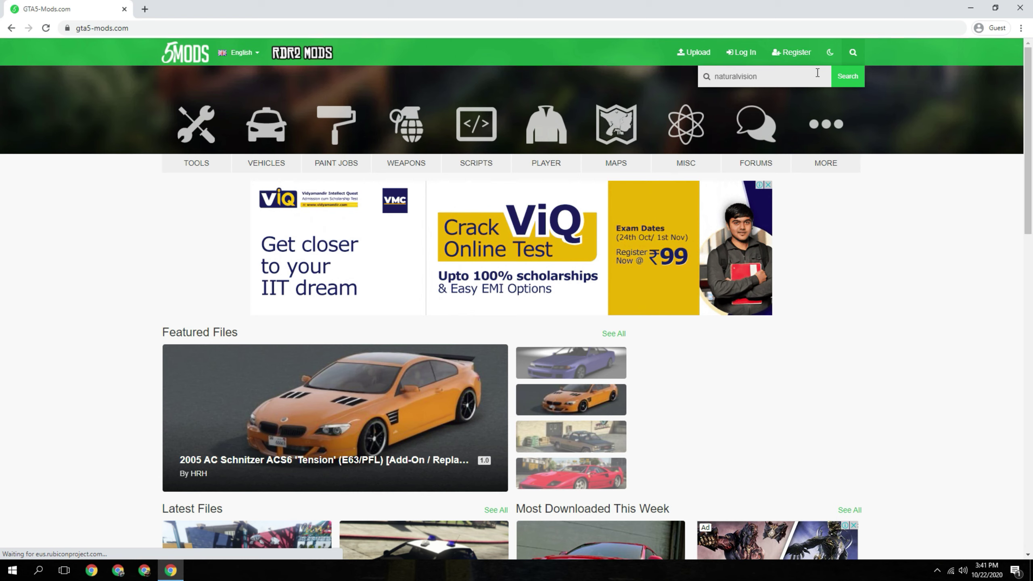
{"action": "key", "text": "Return"}
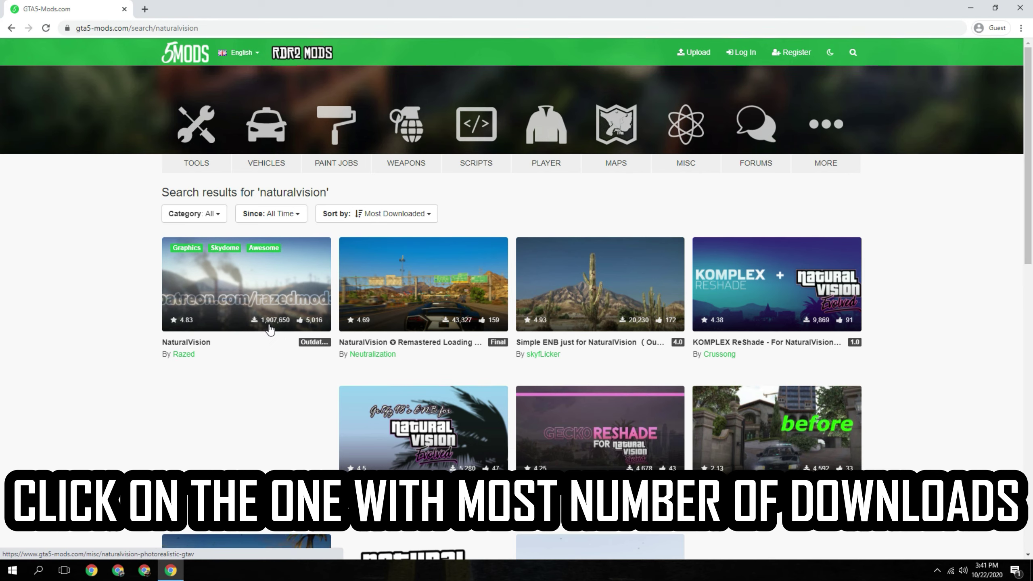
{"action": "left_click", "coordinate": [227, 321]}
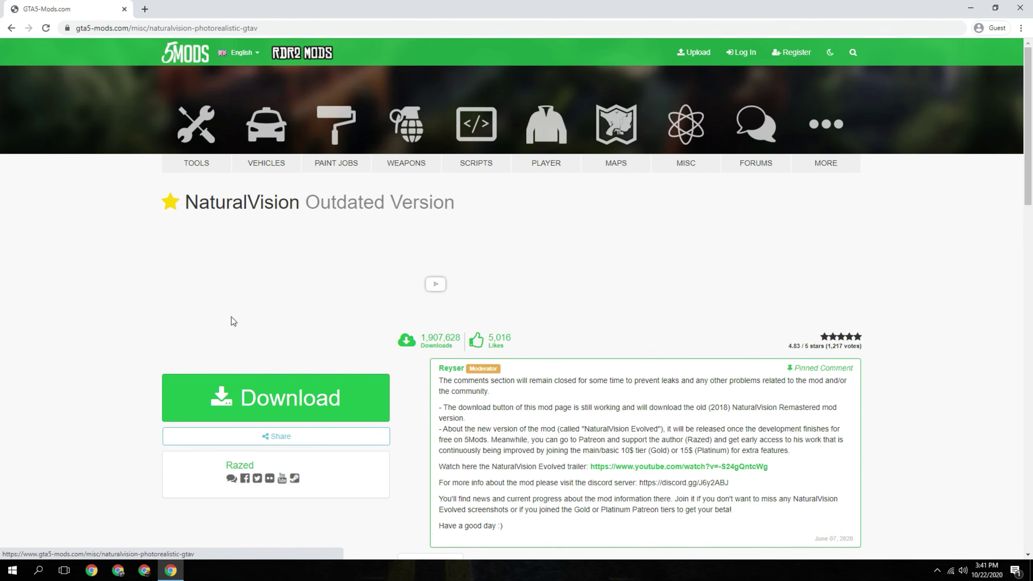
Read the pinned comment on the NaturalVision page and download the mod's archive
{"action": "scroll", "coordinate": [522, 354], "scroll_direction": "down", "scroll_amount": 1}
{"action": "scroll", "coordinate": [508, 367], "scroll_direction": "down", "scroll_amount": 5}
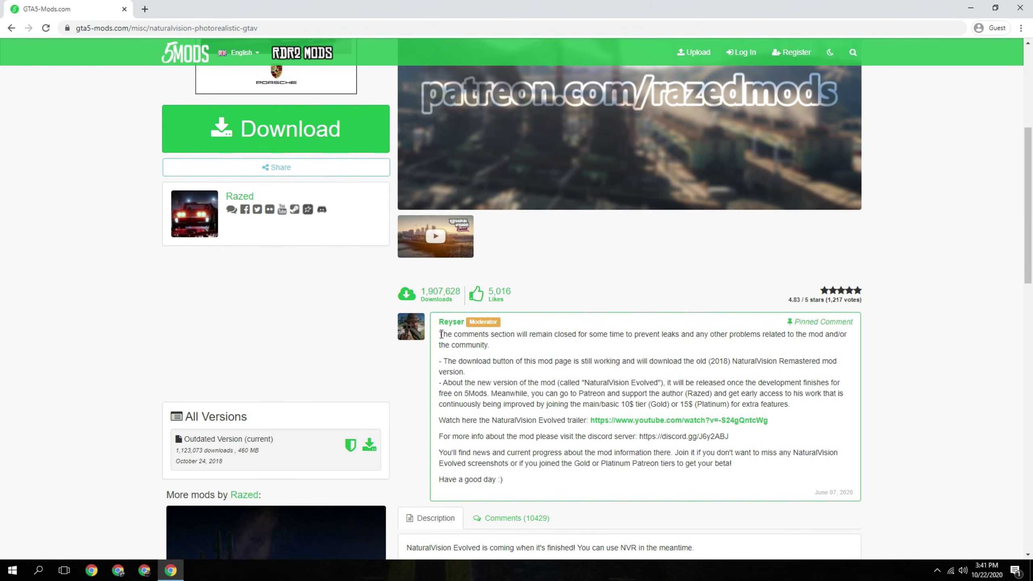
{"action": "left_click_drag", "start_coordinate": [444, 336], "coordinate": [694, 471]}
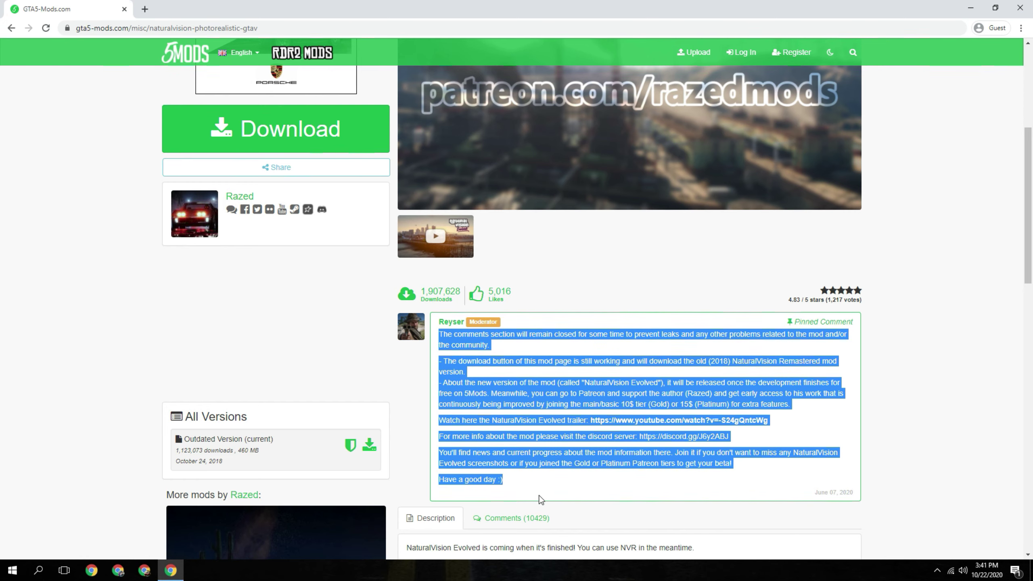
{"action": "left_click", "coordinate": [544, 486]}
{"action": "scroll", "coordinate": [228, 446], "scroll_direction": "up", "scroll_amount": 5}
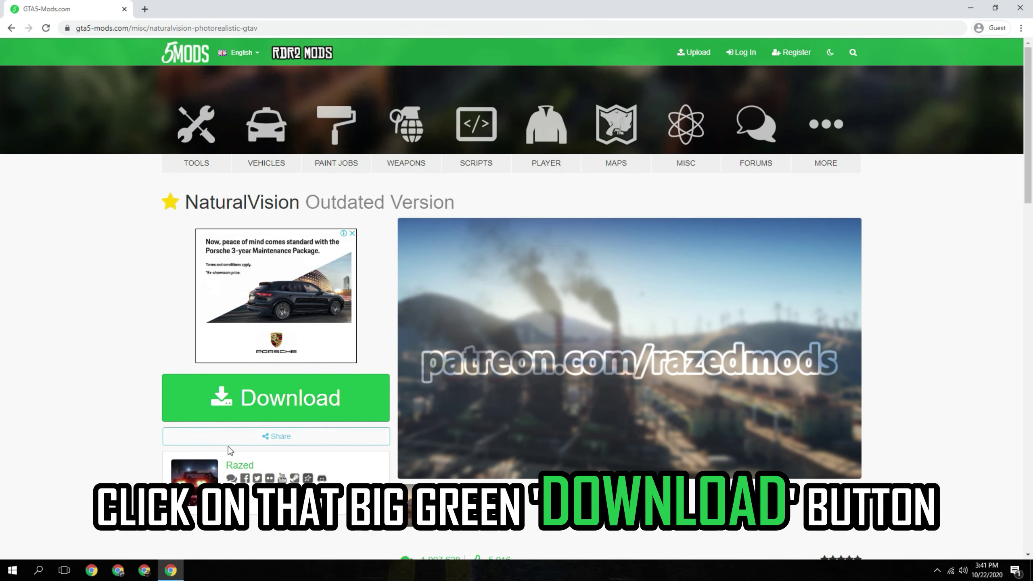
{"action": "left_click", "coordinate": [231, 413]}
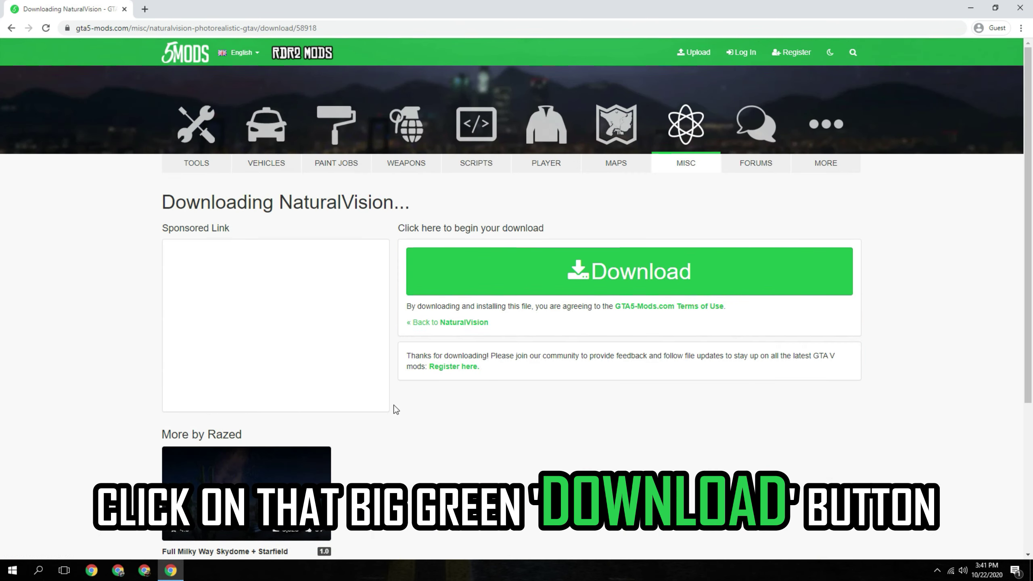
{"action": "left_click", "coordinate": [494, 415]}
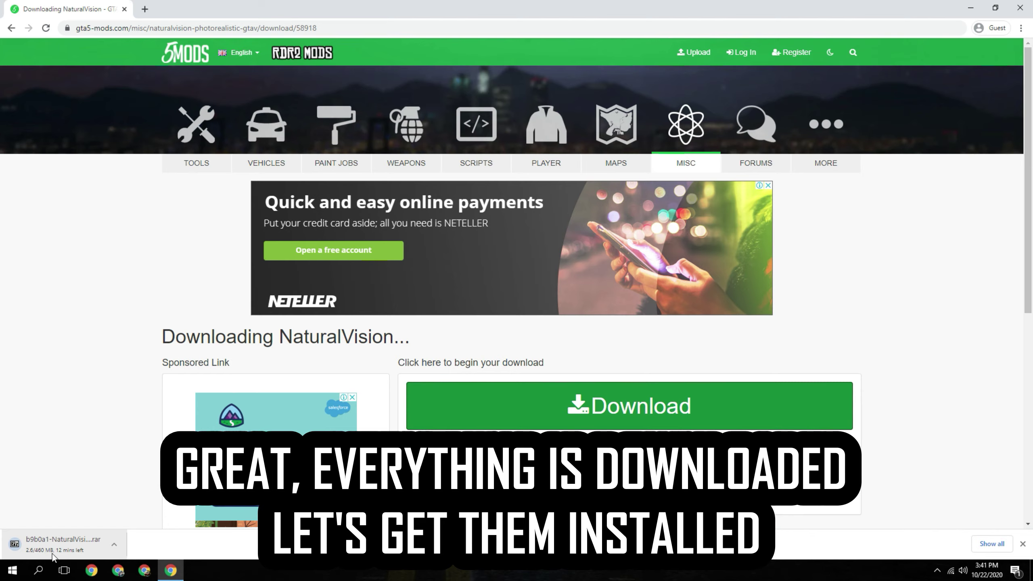
{"action": "left_click", "coordinate": [114, 545]}
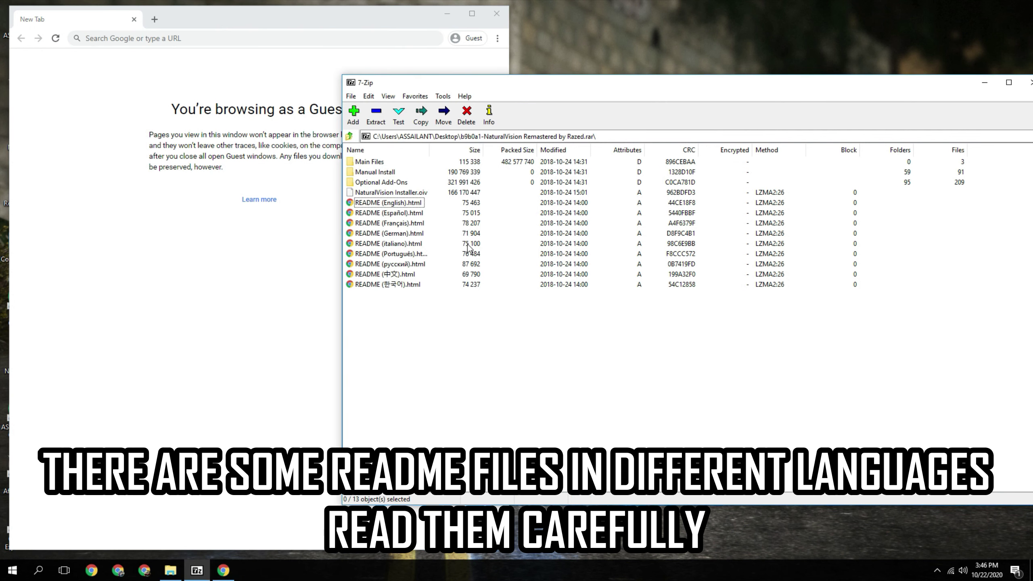
Open README (English).html from the NaturalVision Remastered archive and read through its install guide in a maximized window
{"action": "double_click", "coordinate": [394, 225]}
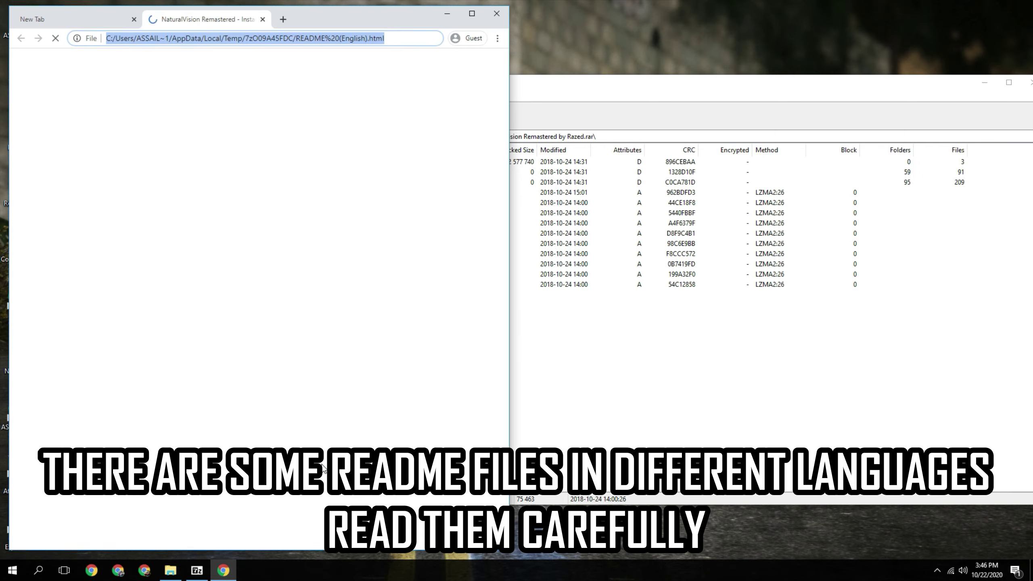
{"action": "left_click", "coordinate": [465, 18]}
{"action": "scroll", "coordinate": [300, 262], "scroll_direction": "down", "scroll_amount": 15}
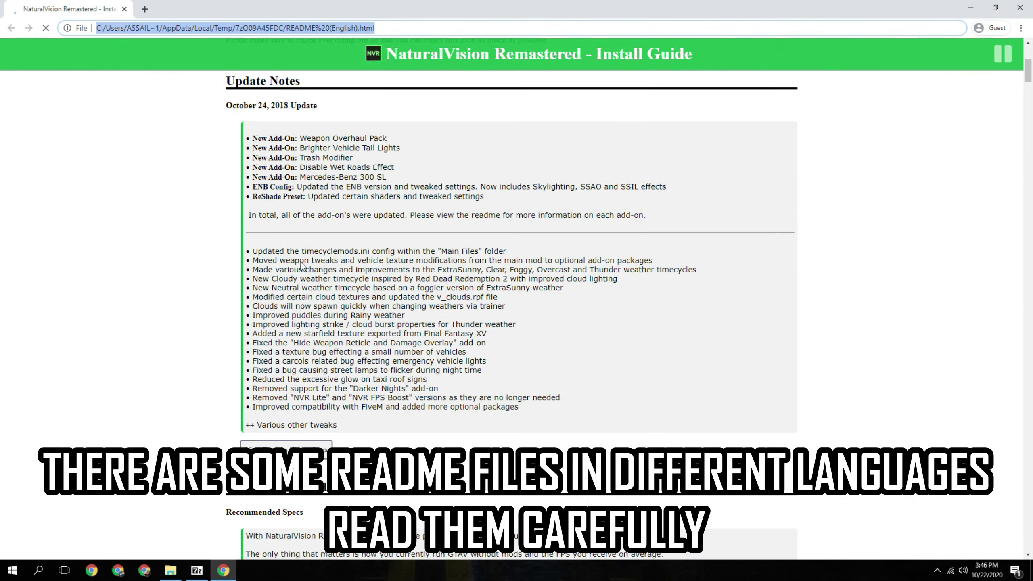
{"action": "scroll", "coordinate": [296, 280], "scroll_direction": "down", "scroll_amount": 20}
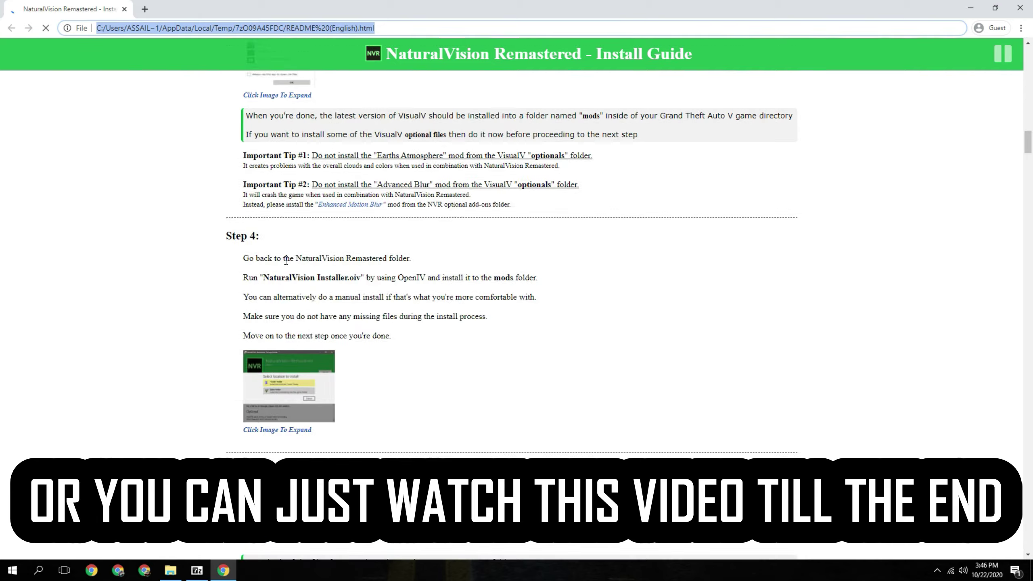
{"action": "scroll", "coordinate": [308, 321], "scroll_direction": "down", "scroll_amount": 5}
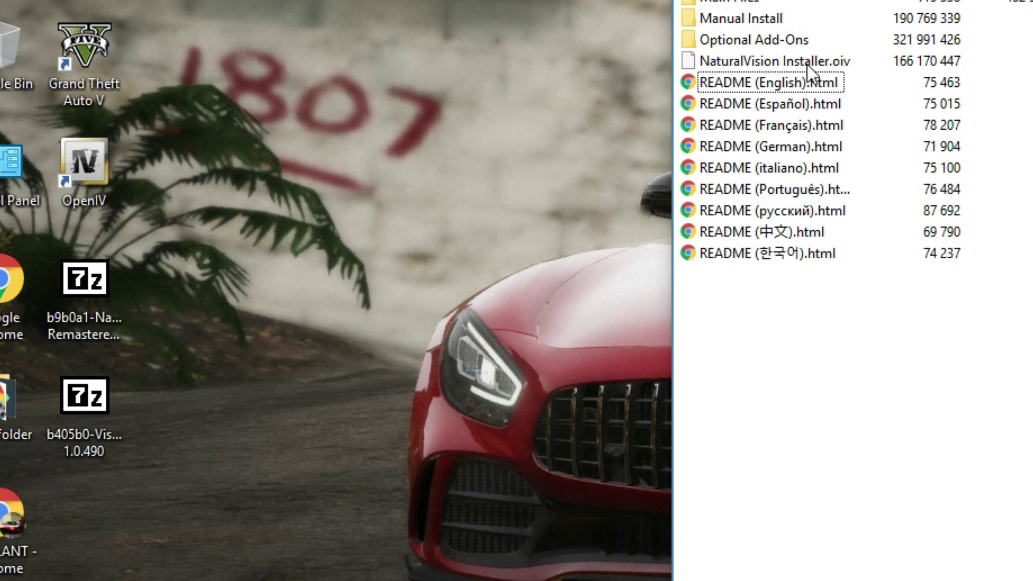
Copy NaturalVision Installer.oiv from the archive to the desktop
{"action": "left_click", "coordinate": [808, 65]}
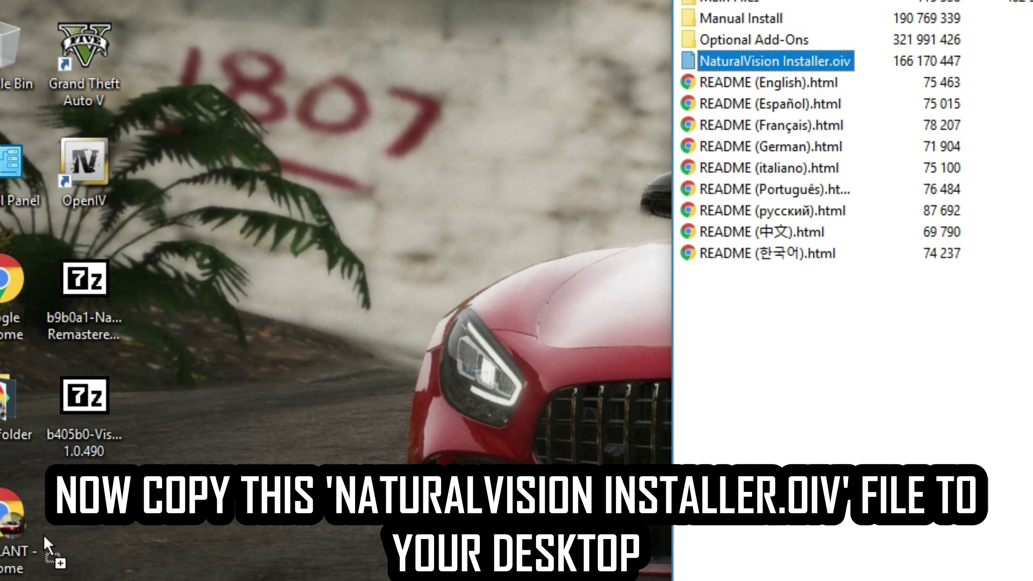
{"action": "left_click_drag", "start_coordinate": [45, 541], "coordinate": [73, 526]}
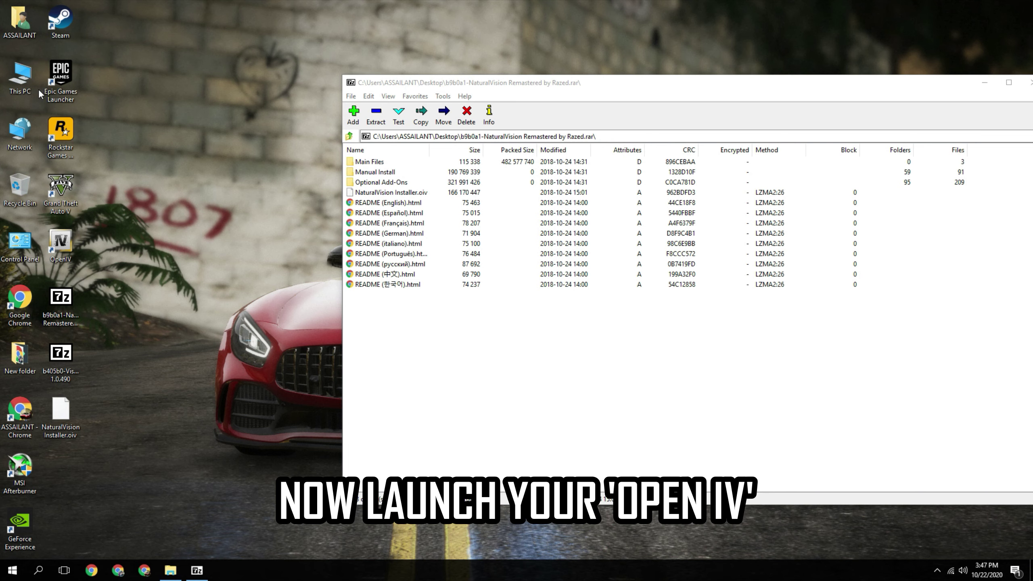
Launch OpenIV for the Windows version of Grand Theft Auto V and minimize the archive window
{"action": "left_click", "coordinate": [57, 252]}
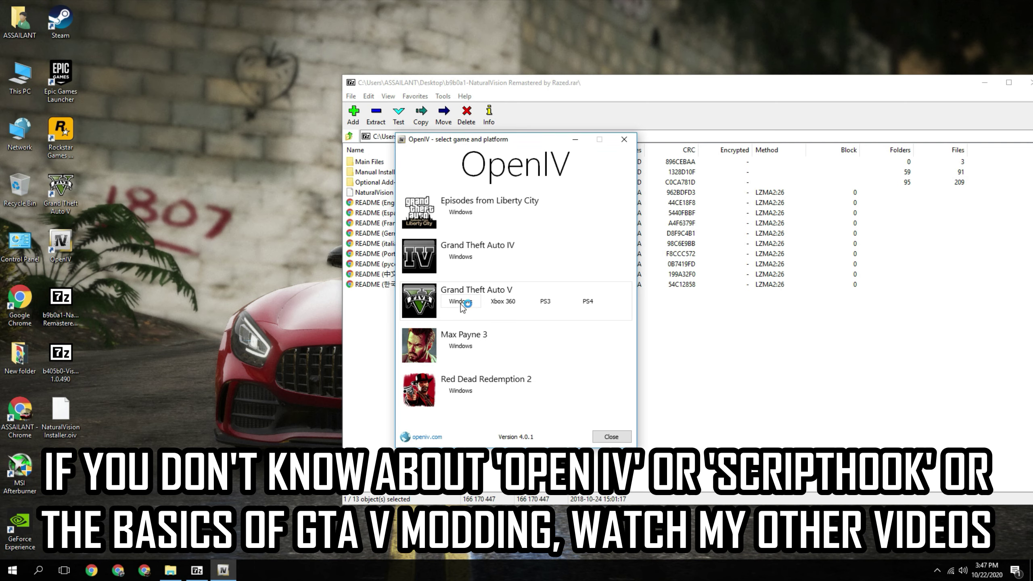
{"action": "left_click", "coordinate": [461, 301]}
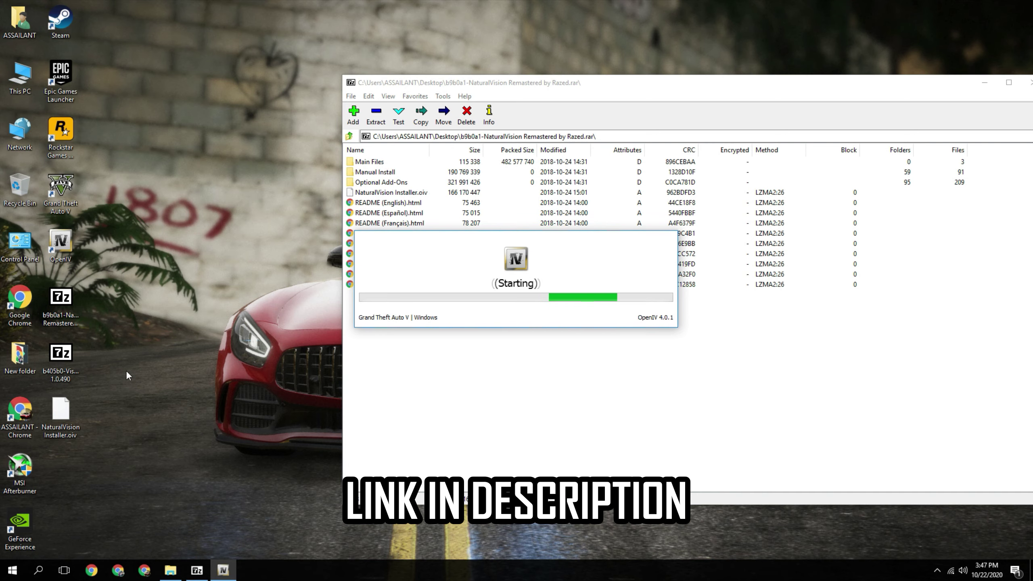
{"action": "left_click", "coordinate": [985, 82]}
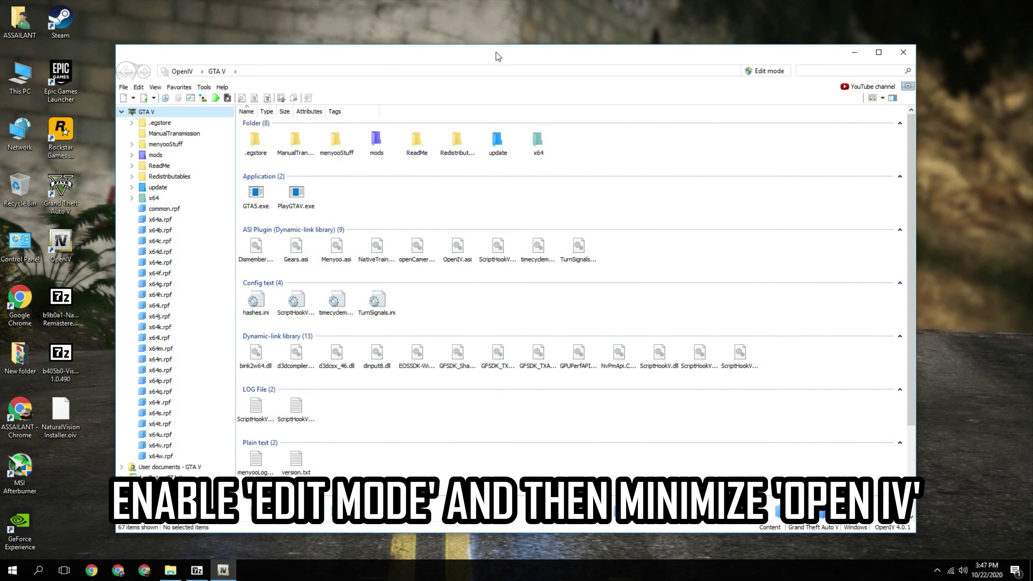
Display the GTA V folder contents as a detailed list grouped by type and stretch the window to full screen height
{"action": "right_click", "coordinate": [737, 134]}
{"action": "left_click", "coordinate": [866, 179]}
{"action": "right_click", "coordinate": [672, 159]}
{"action": "left_click", "coordinate": [802, 203]}
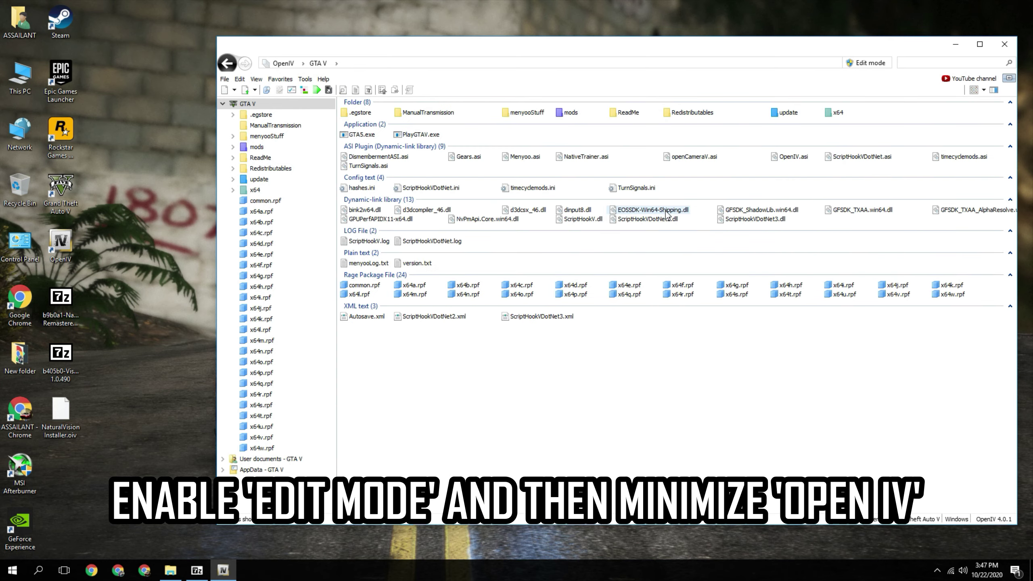
{"action": "right_click", "coordinate": [607, 422]}
{"action": "left_click", "coordinate": [736, 466]}
{"action": "double_click", "coordinate": [614, 37]}
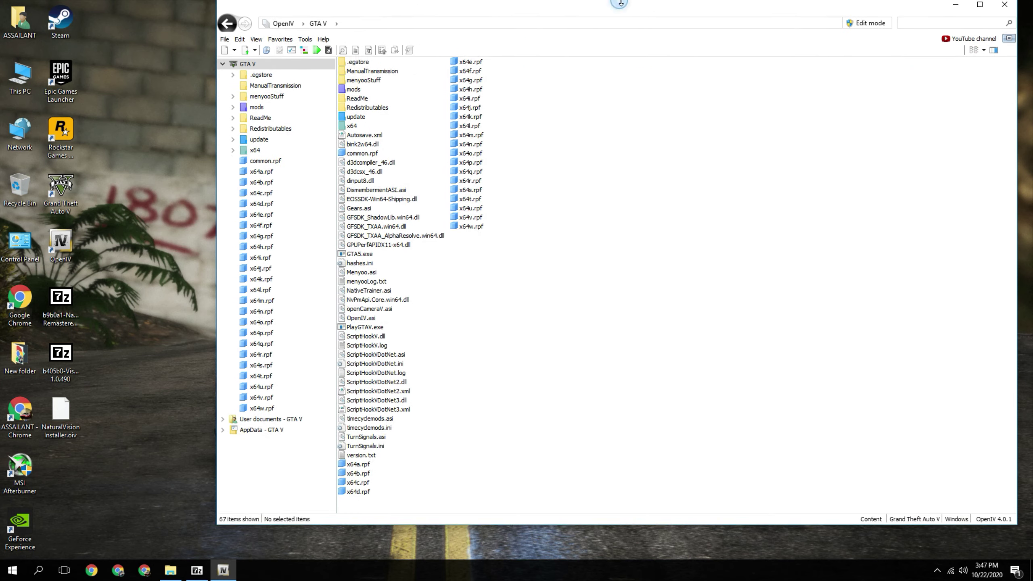
{"action": "right_click", "coordinate": [625, 111]}
{"action": "mouse_move", "coordinate": [643, 117]}
{"action": "left_click", "coordinate": [747, 152]}
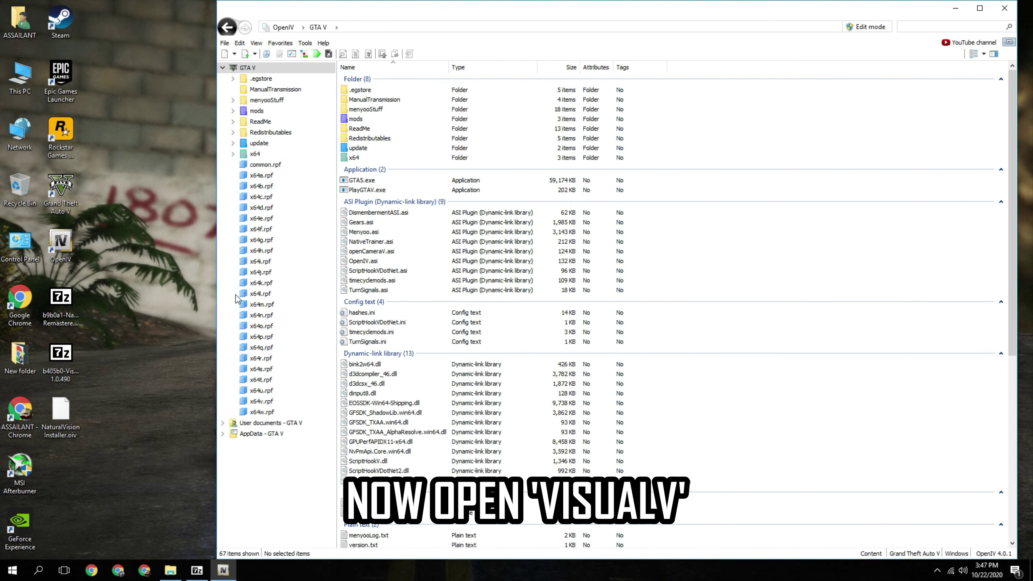
Open the VisualV 1.0.490 archive on the desktop and copy VisualV.oiv from its "installation via modPackage" folder to the desktop
{"action": "double_click", "coordinate": [63, 364]}
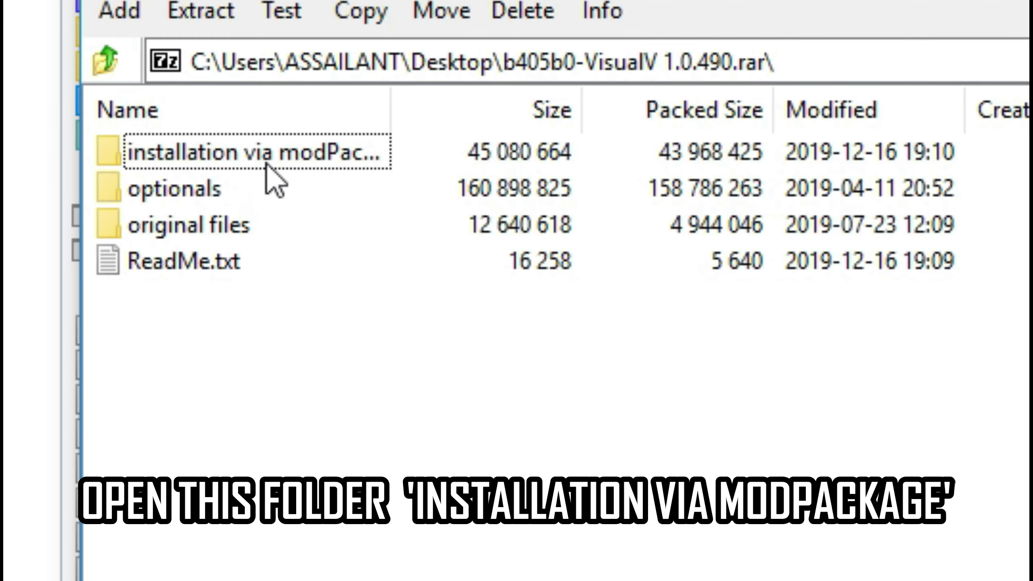
{"action": "double_click", "coordinate": [396, 164]}
{"action": "left_click", "coordinate": [172, 162]}
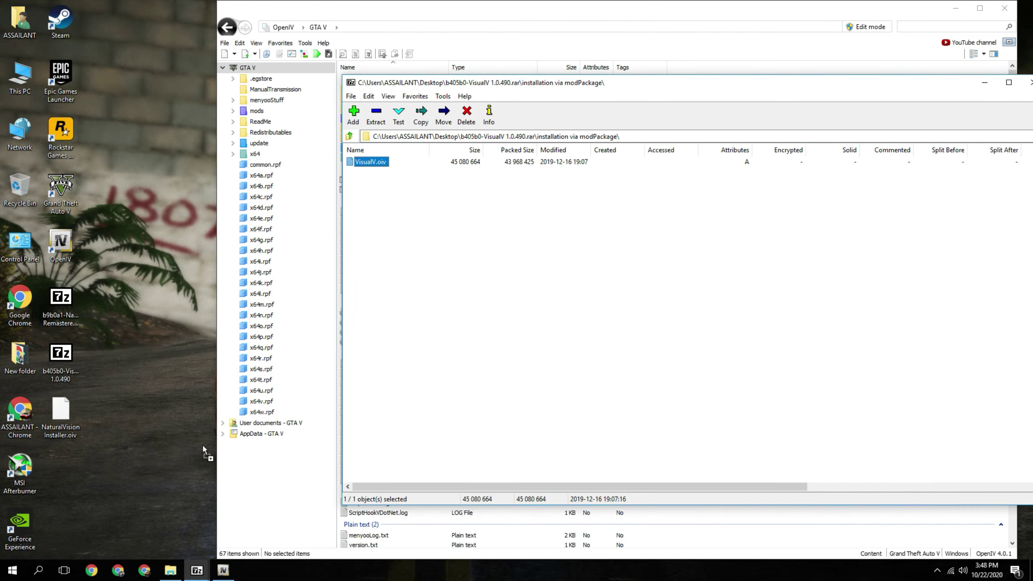
{"action": "left_click_drag", "start_coordinate": [204, 450], "coordinate": [62, 459]}
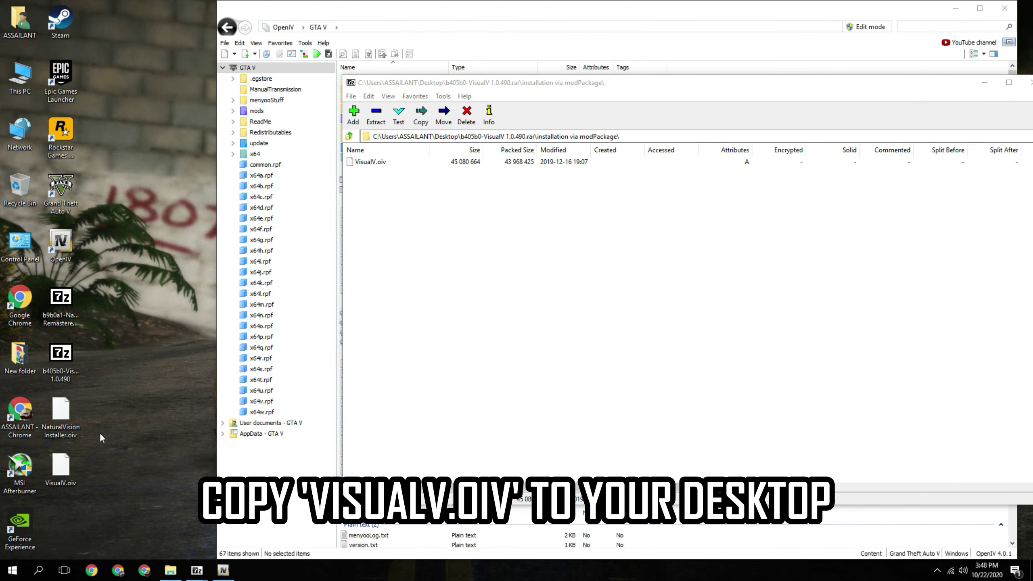
Examine all the add-on folders inside the VisualV archive's "optionals" folder
{"action": "left_click_drag", "start_coordinate": [944, 94], "coordinate": [891, 99]}
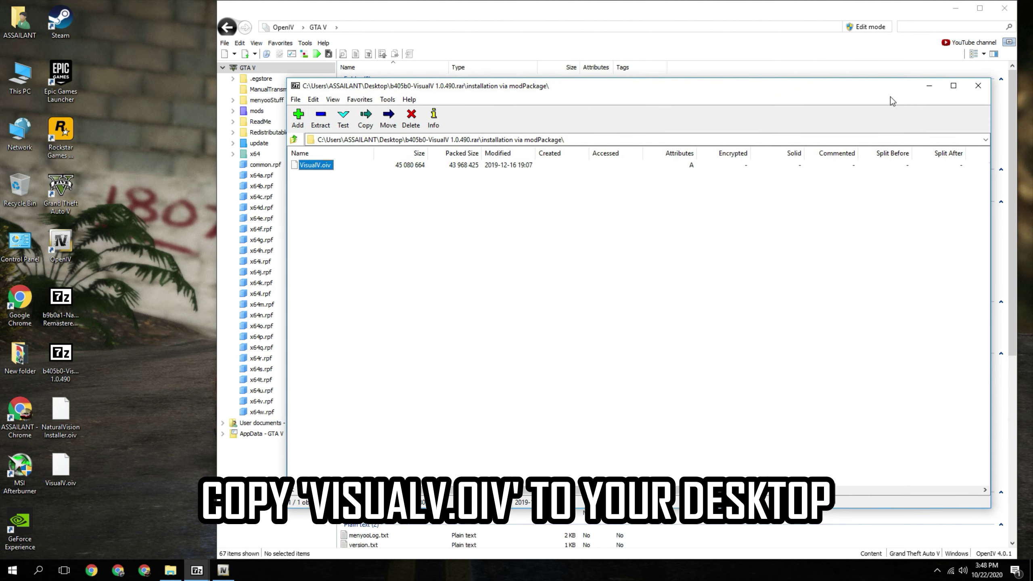
{"action": "key", "text": "BackSpace"}
{"action": "double_click", "coordinate": [310, 178]}
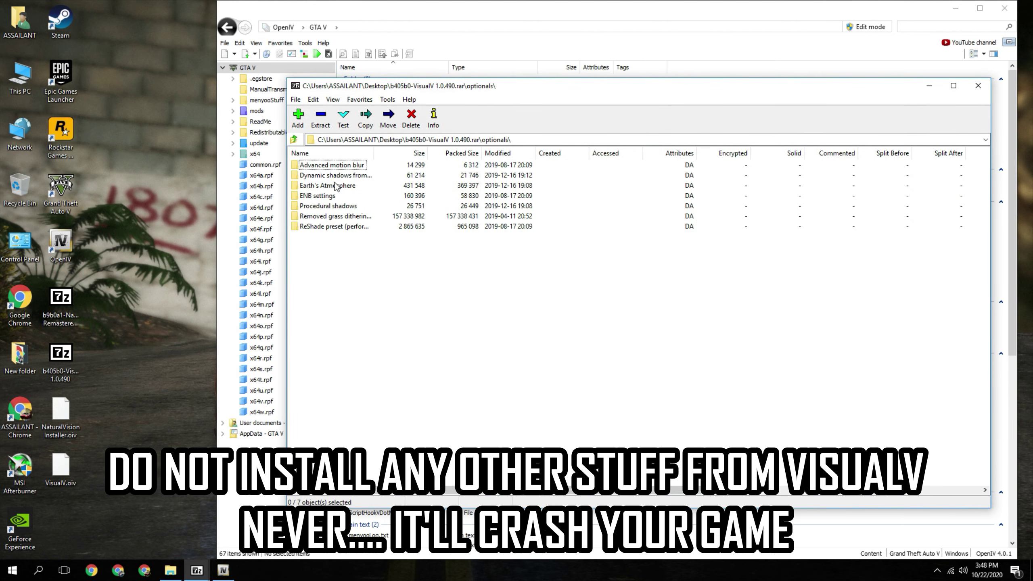
{"action": "left_click_drag", "start_coordinate": [320, 271], "coordinate": [371, 162]}
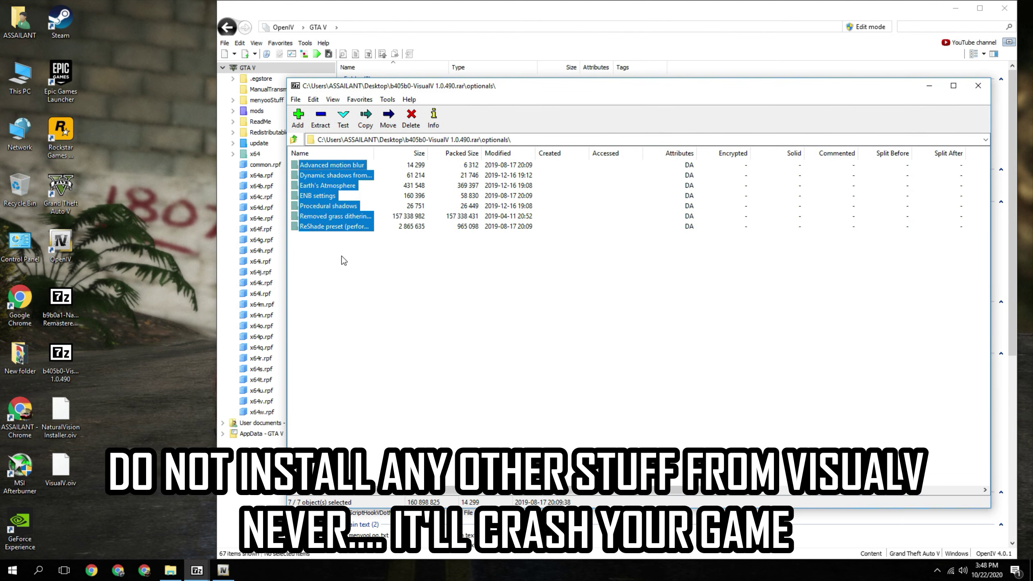
Close the VisualV archive window and turn on edit mode in OpenIV, accepting that changes are saved automatically
{"action": "left_click", "coordinate": [341, 260]}
{"action": "left_click", "coordinate": [978, 86]}
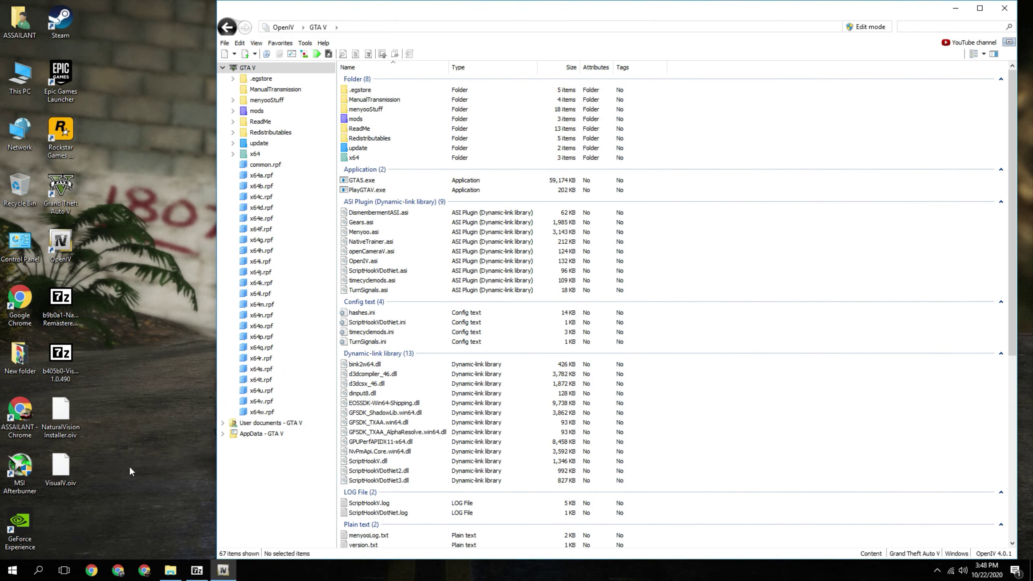
{"action": "left_click", "coordinate": [869, 27]}
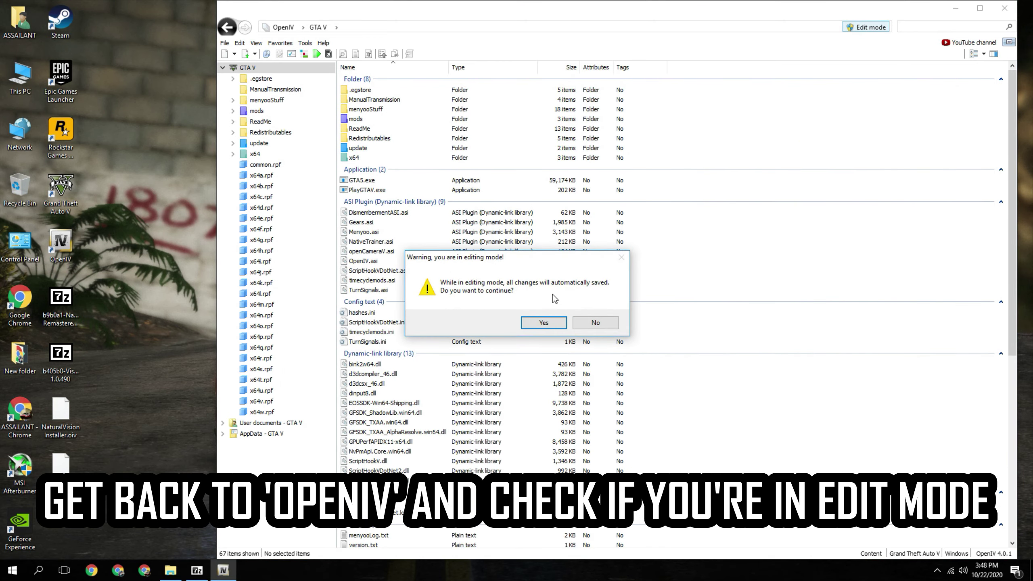
{"action": "left_click", "coordinate": [535, 326]}
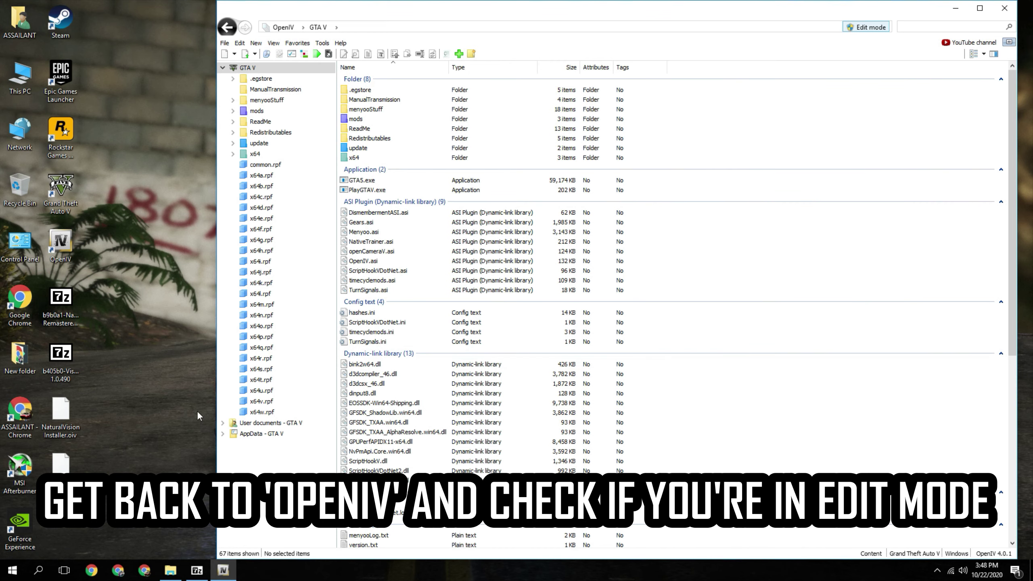
Install the VisualV.oiv package from the desktop into the "mods" folder and close the package installer
{"action": "left_click", "coordinate": [60, 464]}
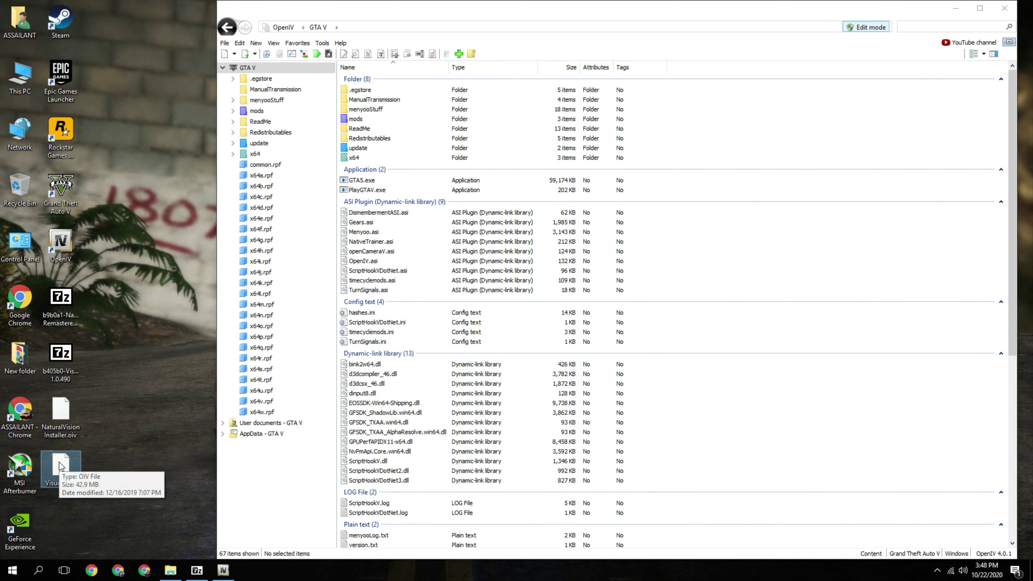
{"action": "left_click_drag", "start_coordinate": [60, 466], "coordinate": [101, 521]}
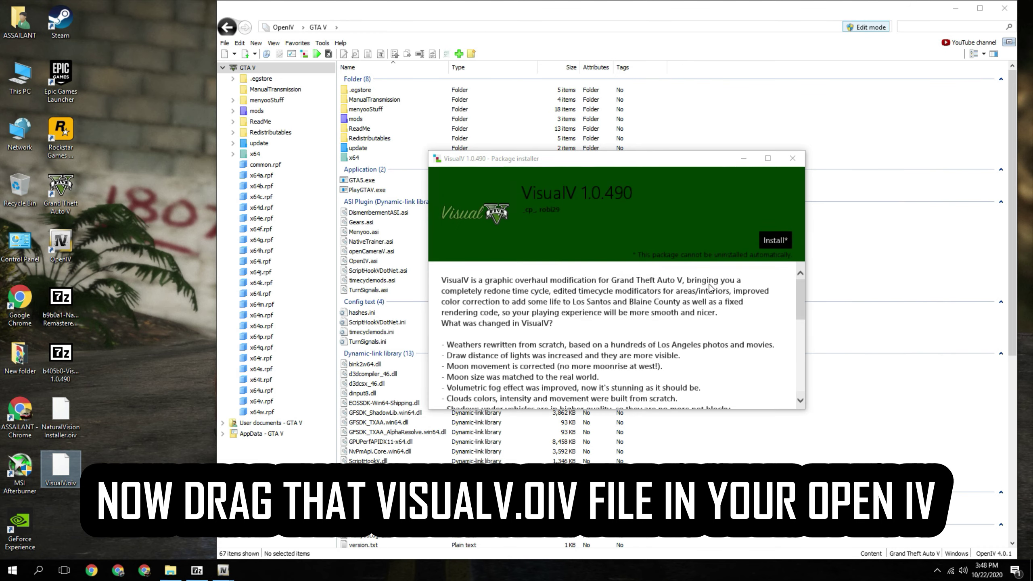
{"action": "scroll", "coordinate": [701, 288], "scroll_direction": "down", "scroll_amount": 10}
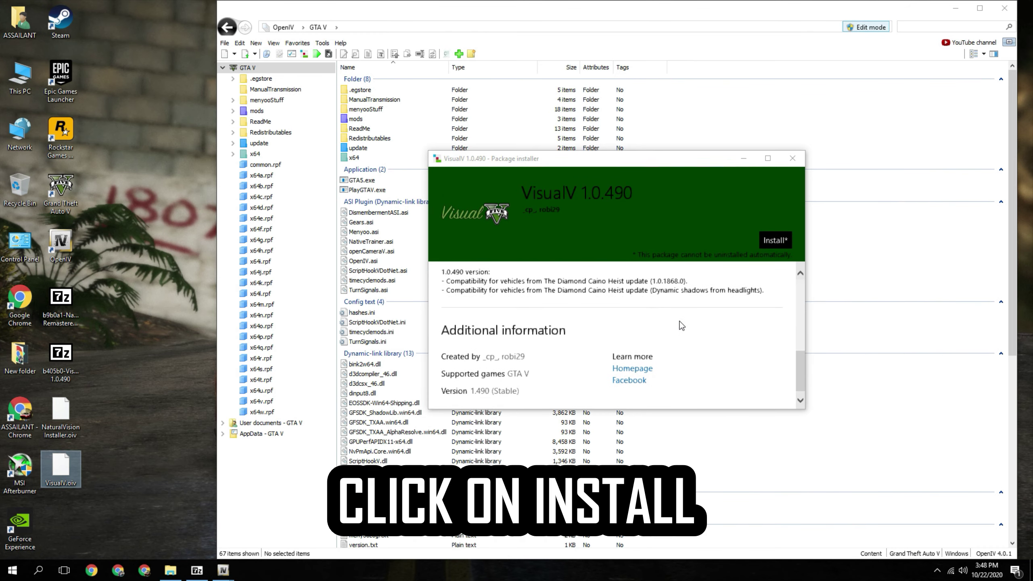
{"action": "scroll", "coordinate": [676, 325], "scroll_direction": "up", "scroll_amount": 10}
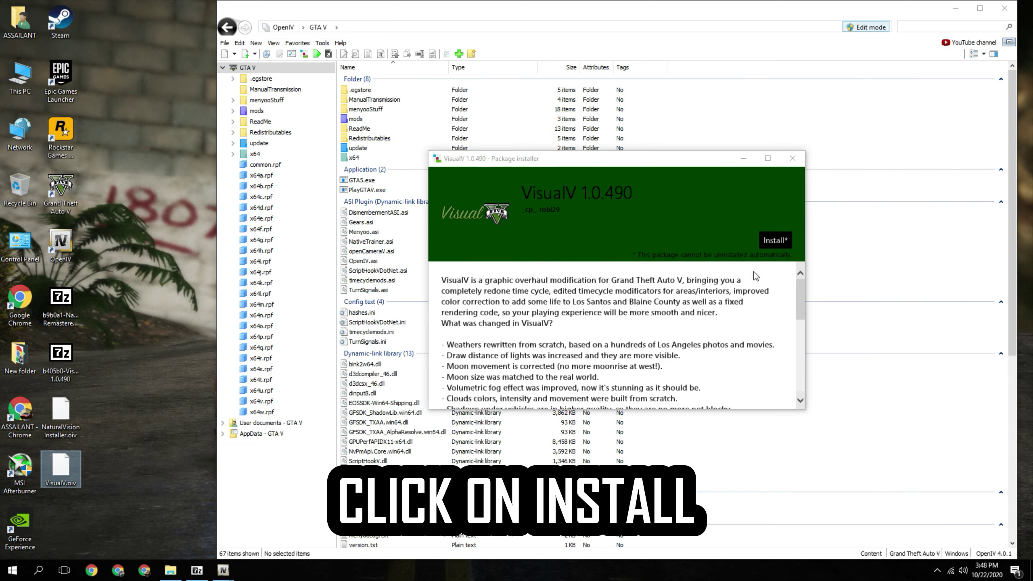
{"action": "left_click", "coordinate": [777, 240]}
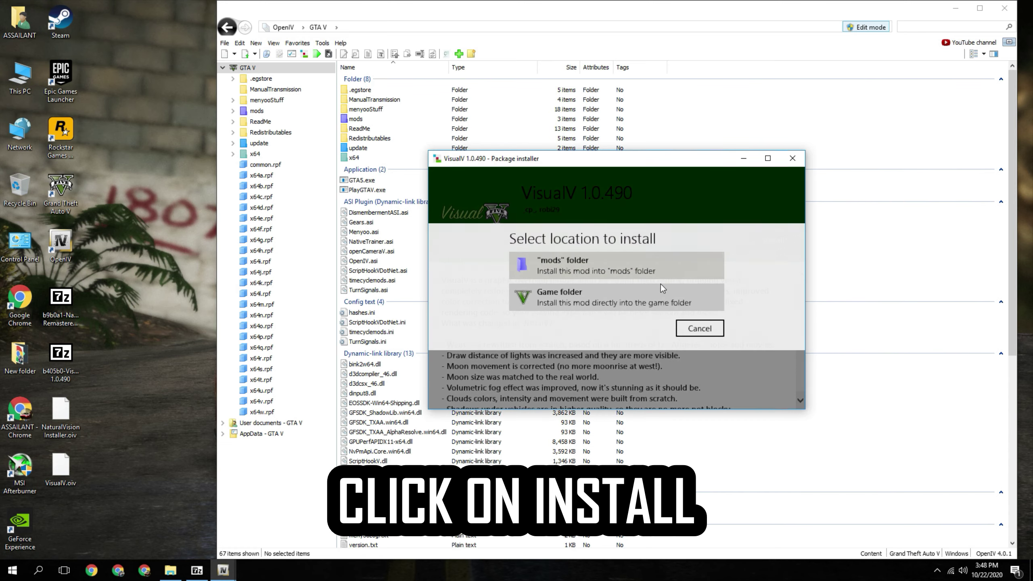
{"action": "left_click", "coordinate": [540, 267]}
{"action": "left_click", "coordinate": [530, 330]}
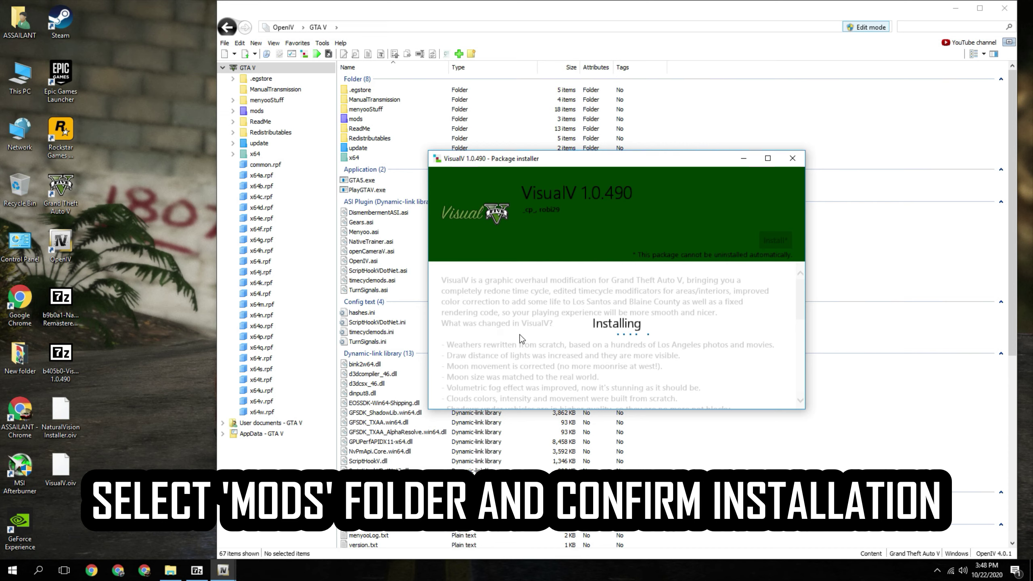
{"action": "left_click", "coordinate": [764, 388]}
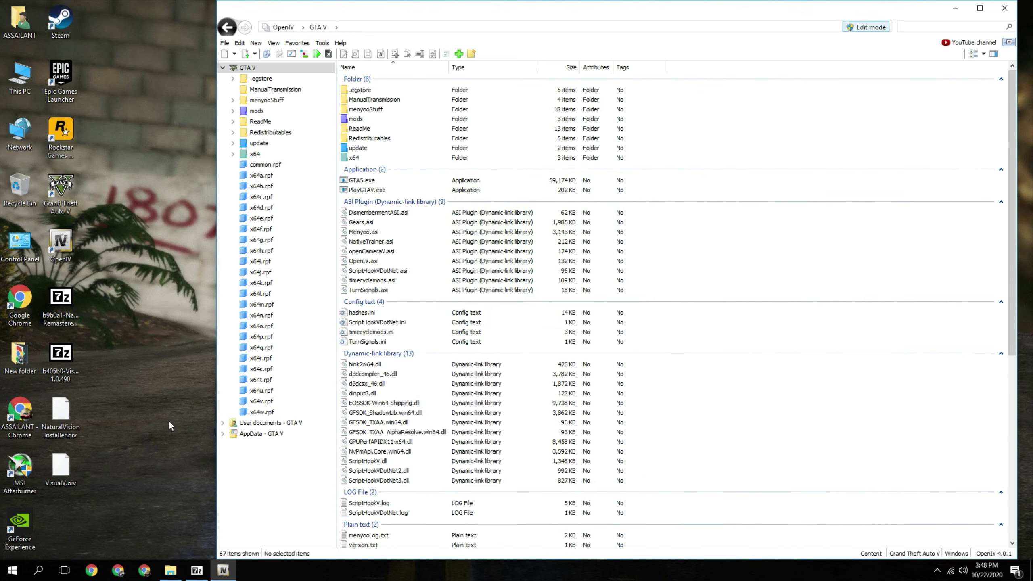
Install the NaturalVision Installer.oiv package from the desktop into the "mods" folder and close the package installer
{"action": "double_click", "coordinate": [60, 410]}
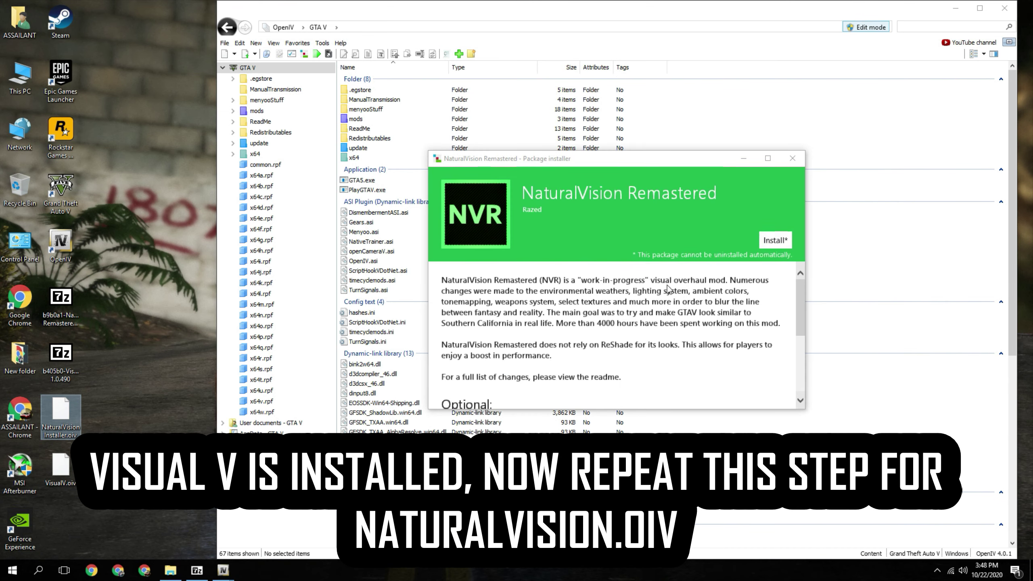
{"action": "left_click", "coordinate": [766, 243]}
{"action": "left_click", "coordinate": [554, 265]}
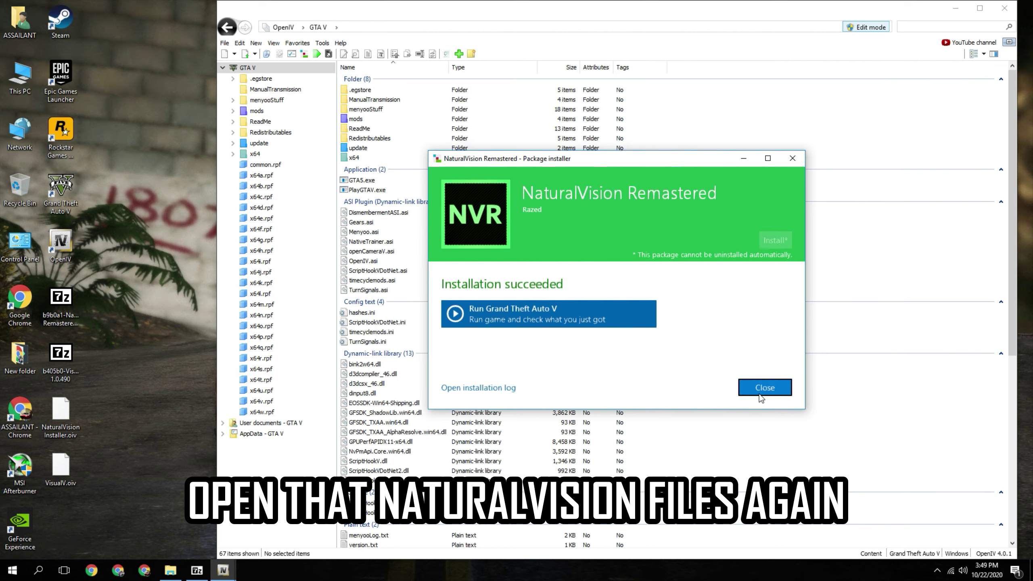
{"action": "left_click", "coordinate": [761, 395]}
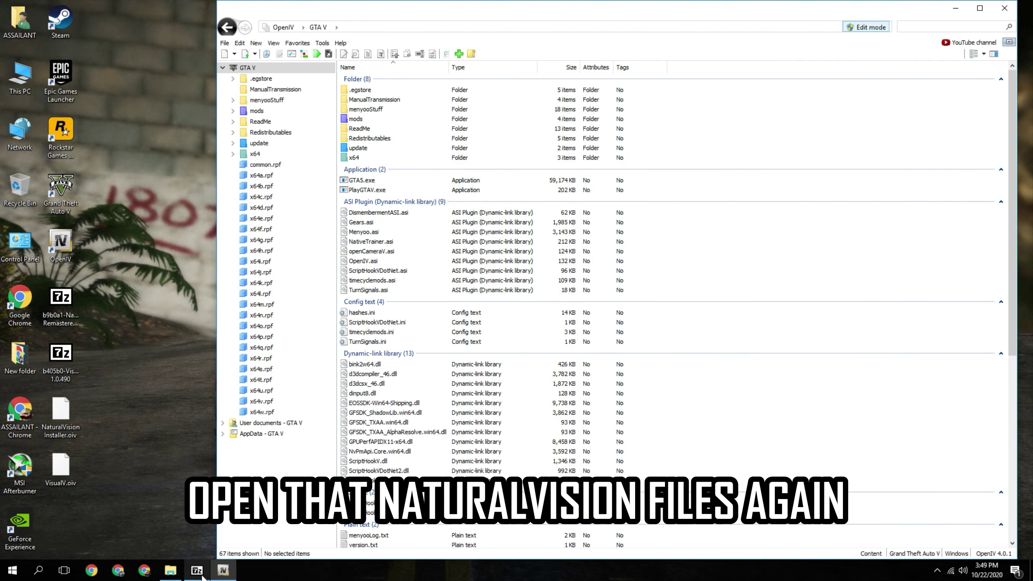
Open the "Optional Add-Ons" folder in the NaturalVision Remastered archive and check the presets inside "1. ENB Only"
{"action": "left_click", "coordinate": [198, 570]}
{"action": "left_click_drag", "start_coordinate": [552, 83], "coordinate": [528, 130]}
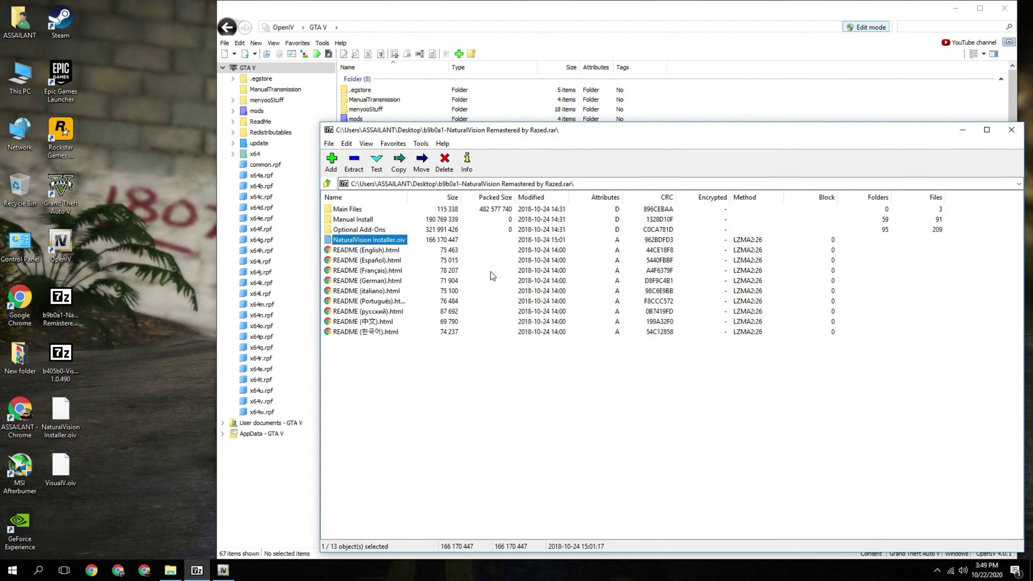
{"action": "double_click", "coordinate": [351, 231]}
{"action": "left_click_drag", "start_coordinate": [678, 141], "coordinate": [629, 101]}
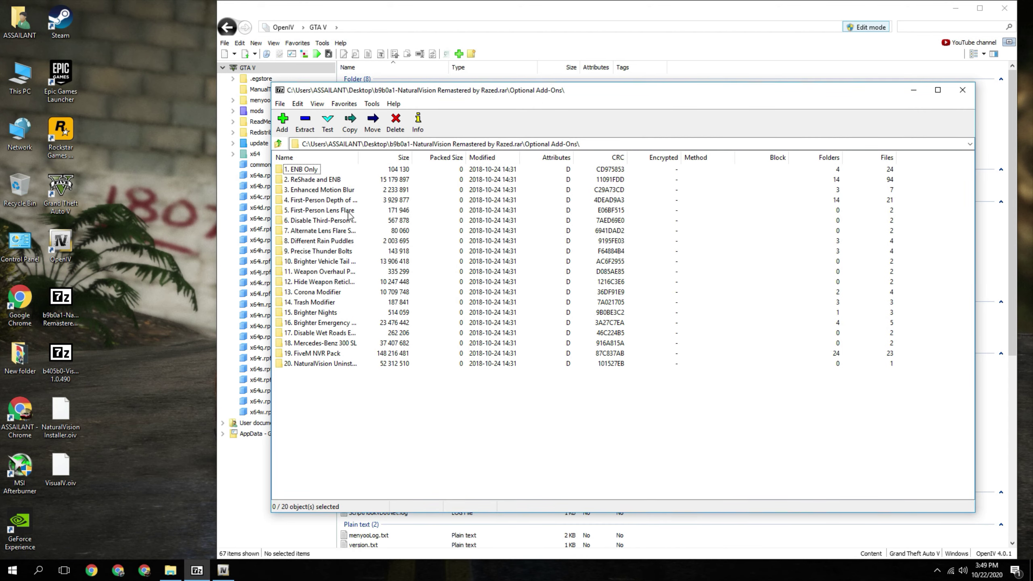
{"action": "double_click", "coordinate": [301, 171]}
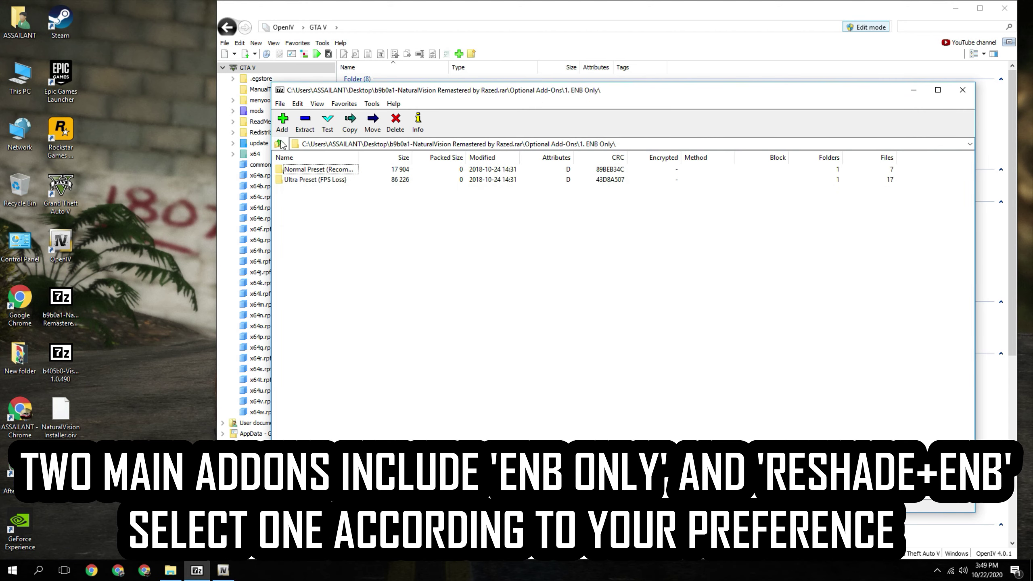
{"action": "left_click", "coordinate": [280, 144]}
Open the "Normal Preset (Recommended)" folder of "2. ReShade and ENB" and open its READ THIS FIRST file
{"action": "left_click", "coordinate": [309, 180]}
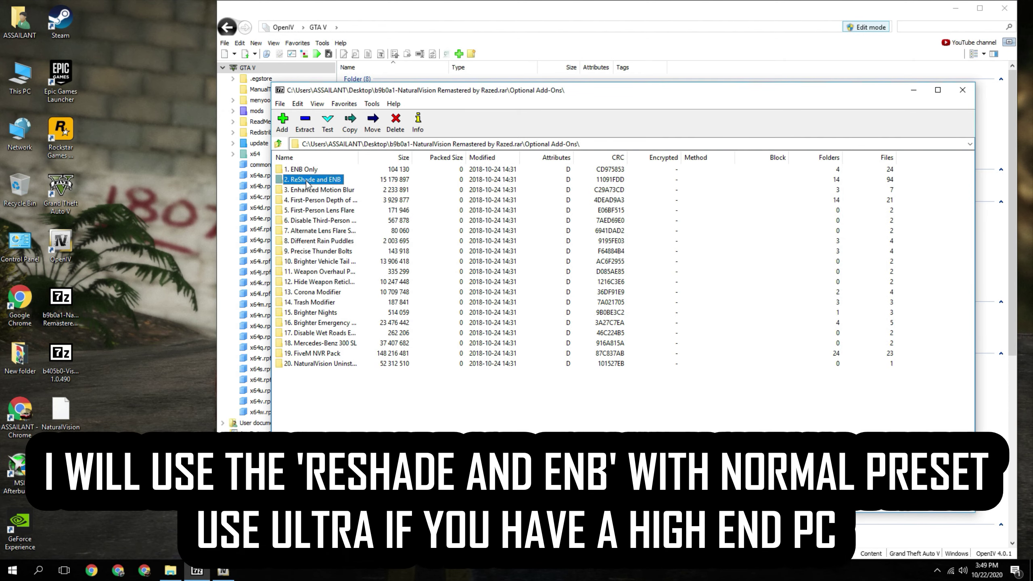
{"action": "double_click", "coordinate": [301, 181]}
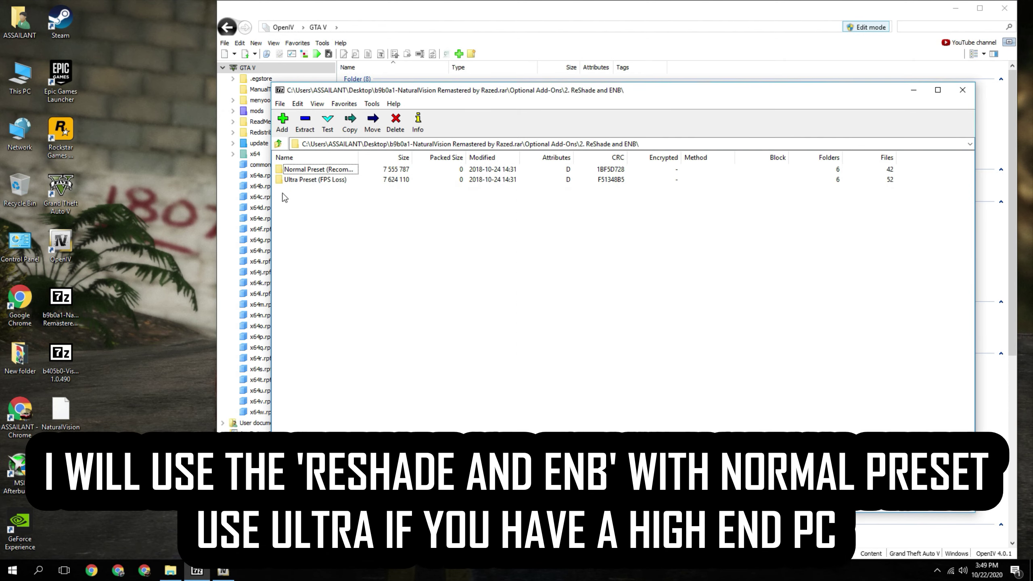
{"action": "double_click", "coordinate": [333, 170]}
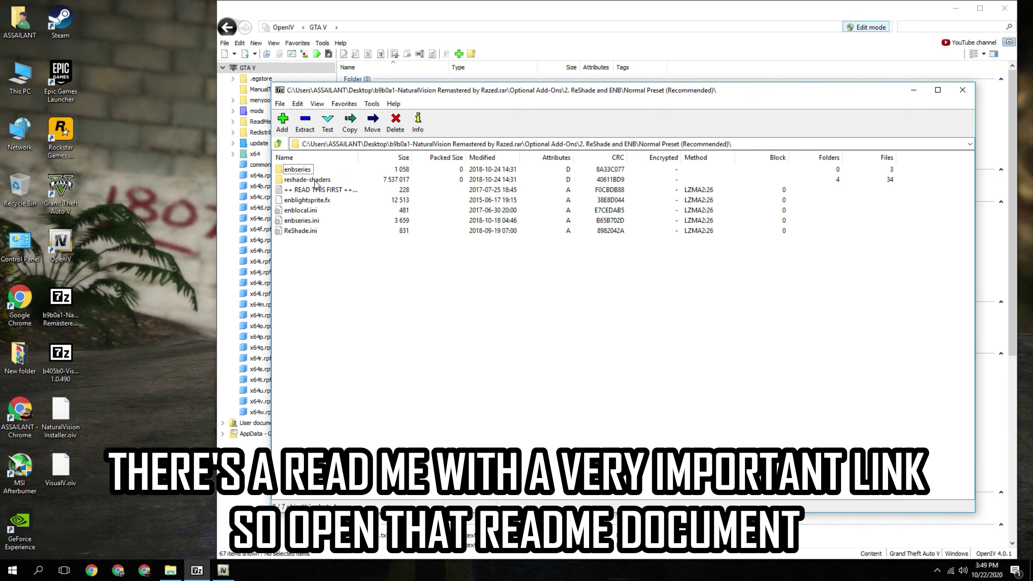
{"action": "double_click", "coordinate": [307, 189]}
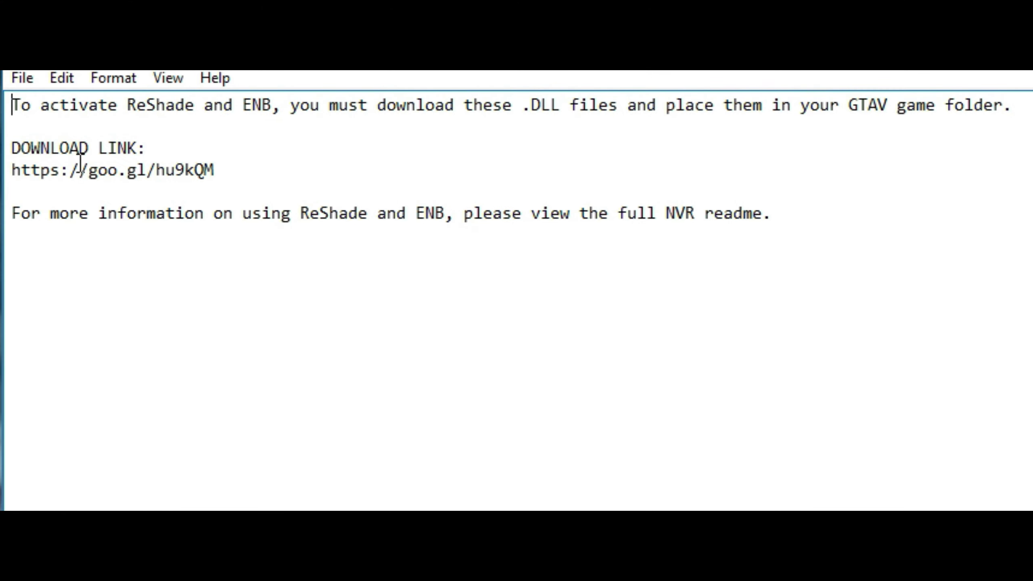
{"action": "left_click_drag", "start_coordinate": [12, 104], "coordinate": [1011, 109]}
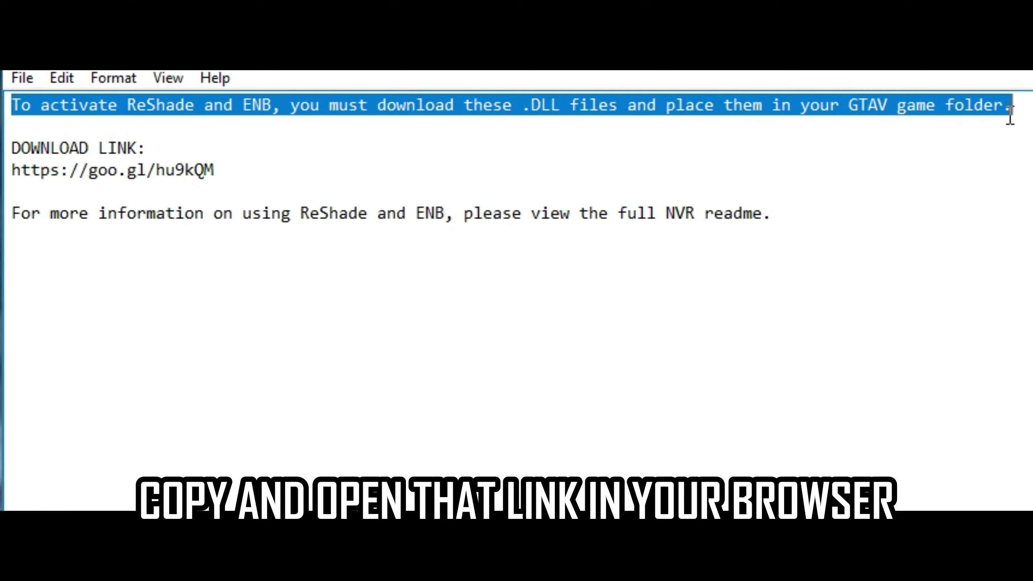
{"action": "left_click", "coordinate": [858, 152]}
{"action": "left_click_drag", "start_coordinate": [12, 169], "coordinate": [216, 169]}
{"action": "right_click", "coordinate": [203, 196]}
{"action": "left_click", "coordinate": [263, 245]}
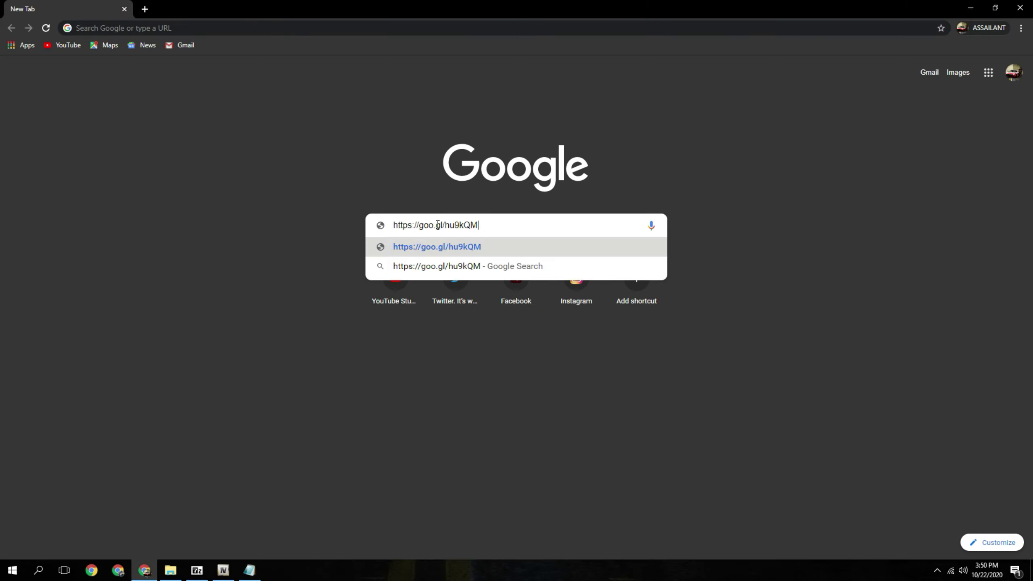
{"action": "key", "text": "Return"}
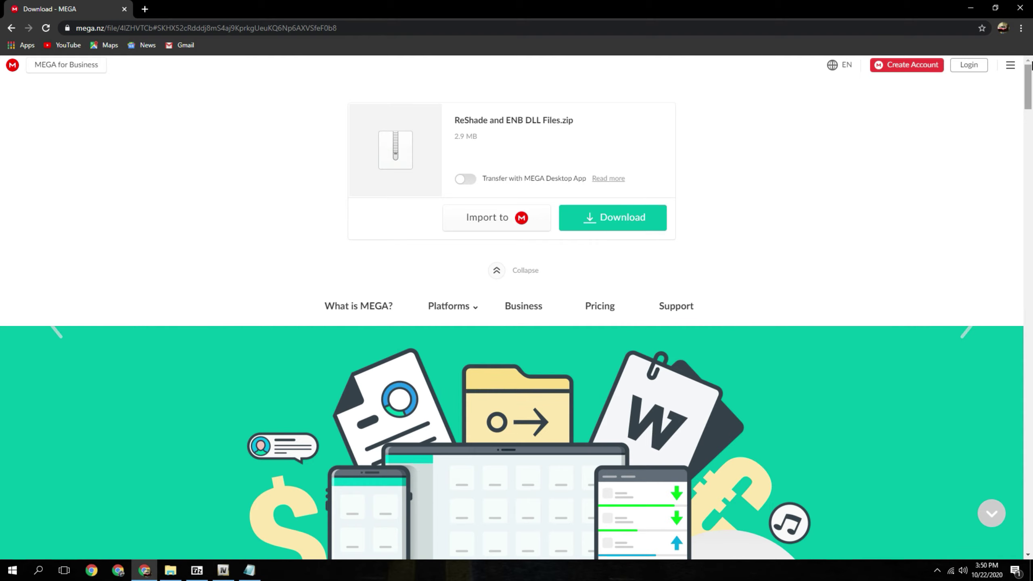
Close the browser with the MEGA download page and the READ THIS FIRST readme
{"action": "left_click", "coordinate": [1019, 9]}
{"action": "left_click", "coordinate": [291, 164]}
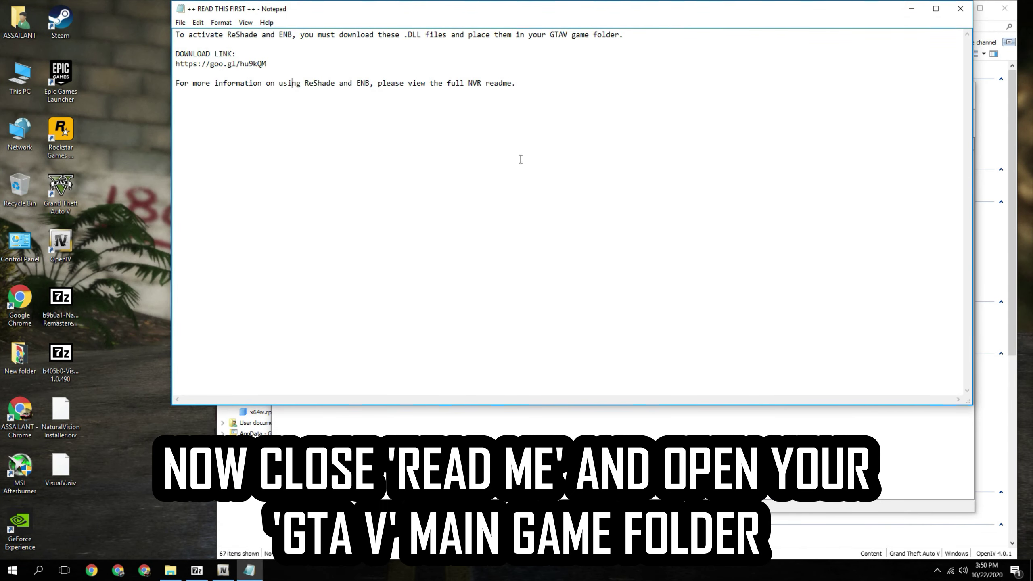
{"action": "left_click", "coordinate": [961, 9]}
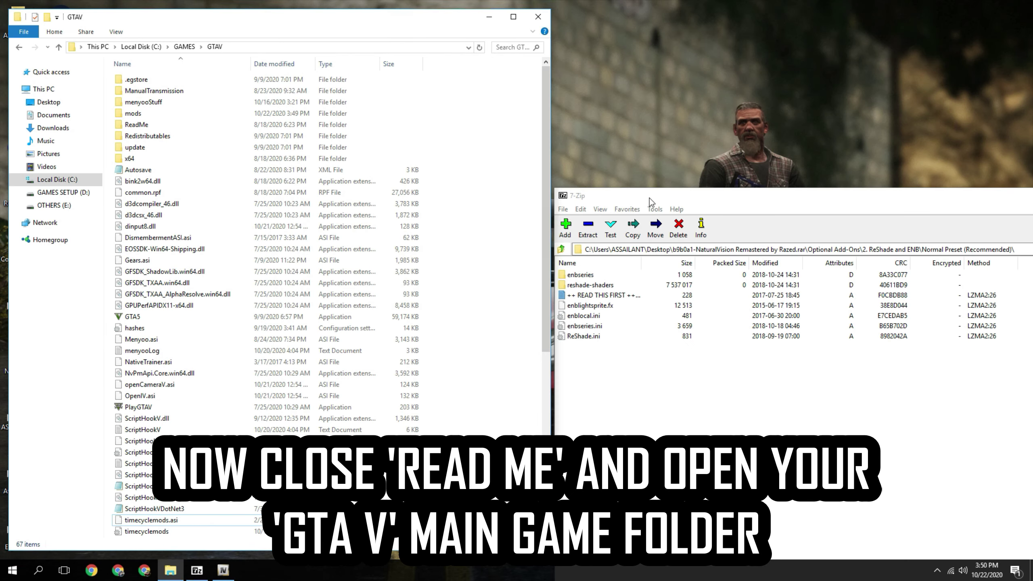
Copy all files of the ReShade and ENB normal preset from the archive into the GTAV game folder
{"action": "left_click", "coordinate": [810, 285]}
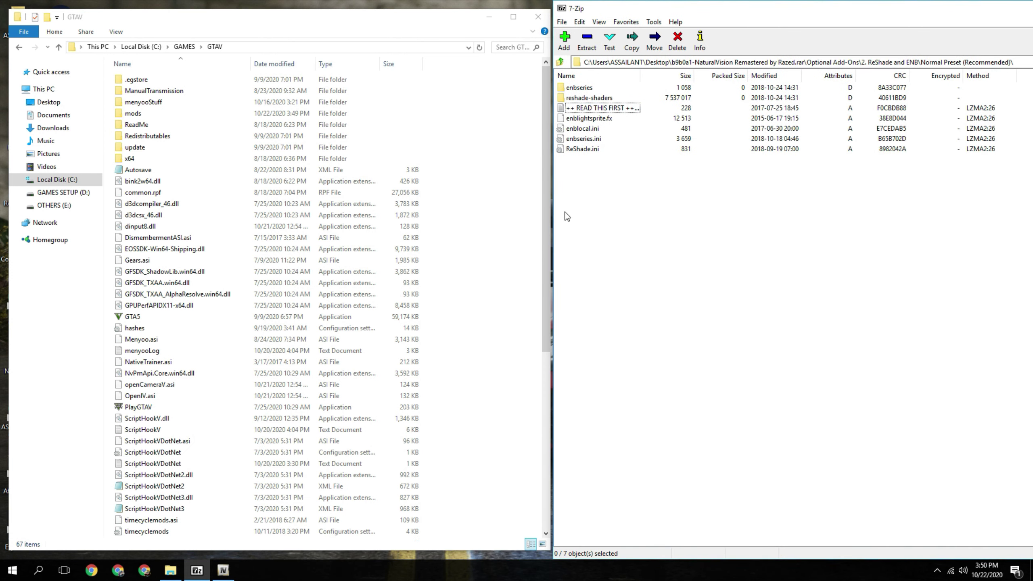
{"action": "key", "text": "ctrl+a"}
{"action": "left_click_drag", "start_coordinate": [586, 150], "coordinate": [513, 223]}
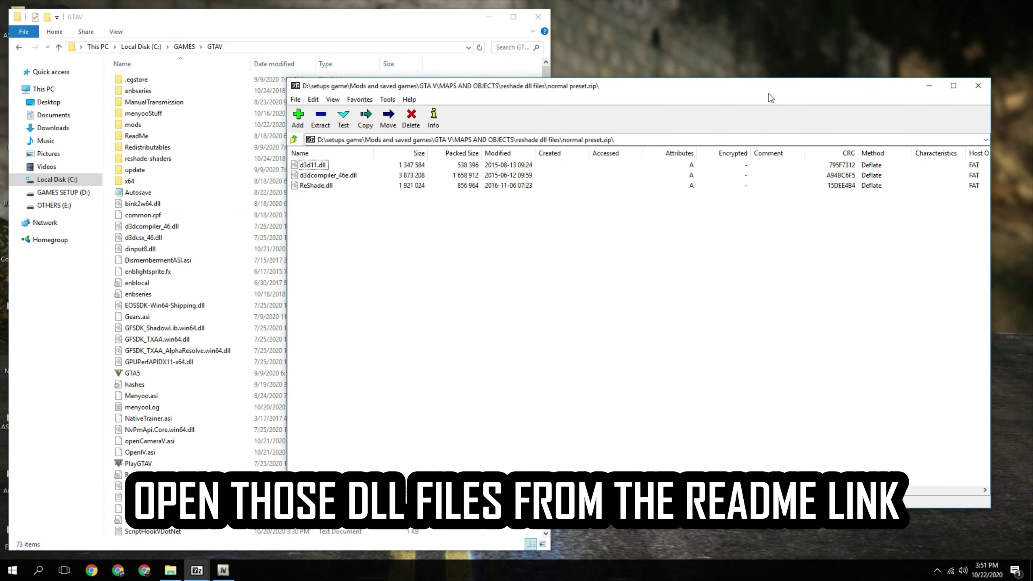
Copy d3d11.dll, d3dcompiler_46e.dll and ReShade.dll from normal preset.zip into the GTAV game folder and close the archive
{"action": "left_click_drag", "start_coordinate": [673, 106], "coordinate": [794, 181]}
{"action": "left_click_drag", "start_coordinate": [422, 325], "coordinate": [465, 253]}
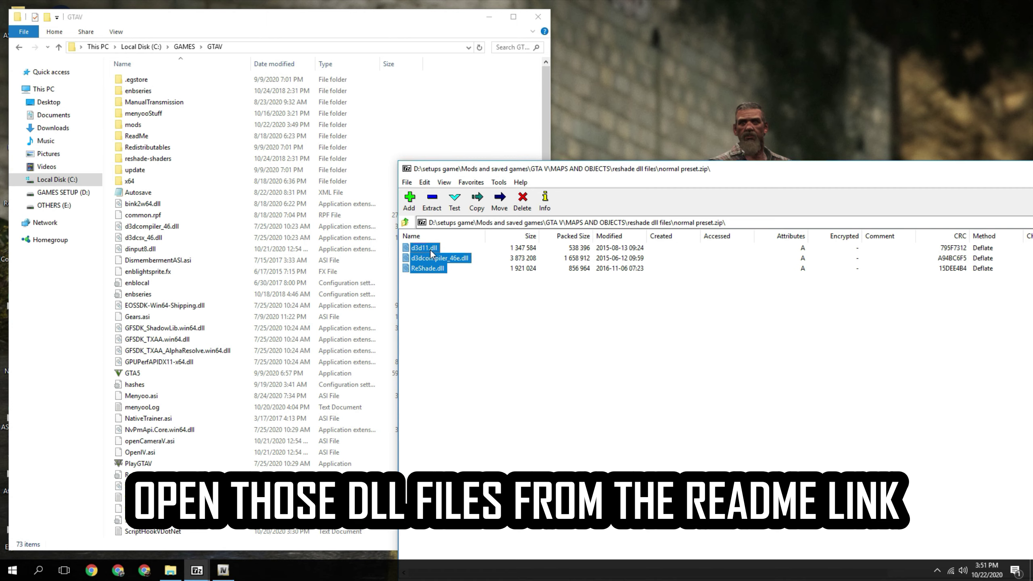
{"action": "left_click_drag", "start_coordinate": [469, 119], "coordinate": [469, 120]}
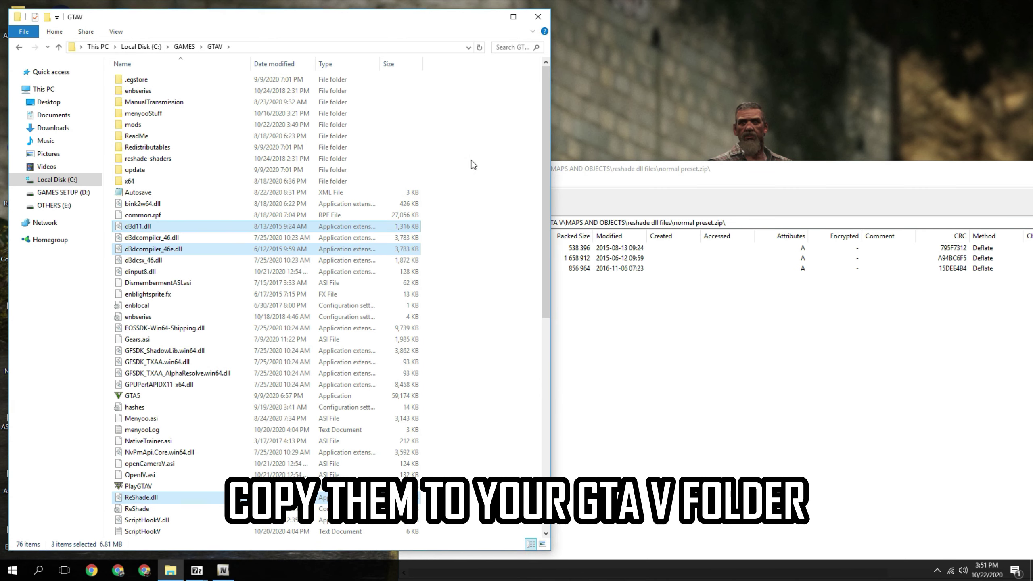
{"action": "left_click", "coordinate": [700, 336]}
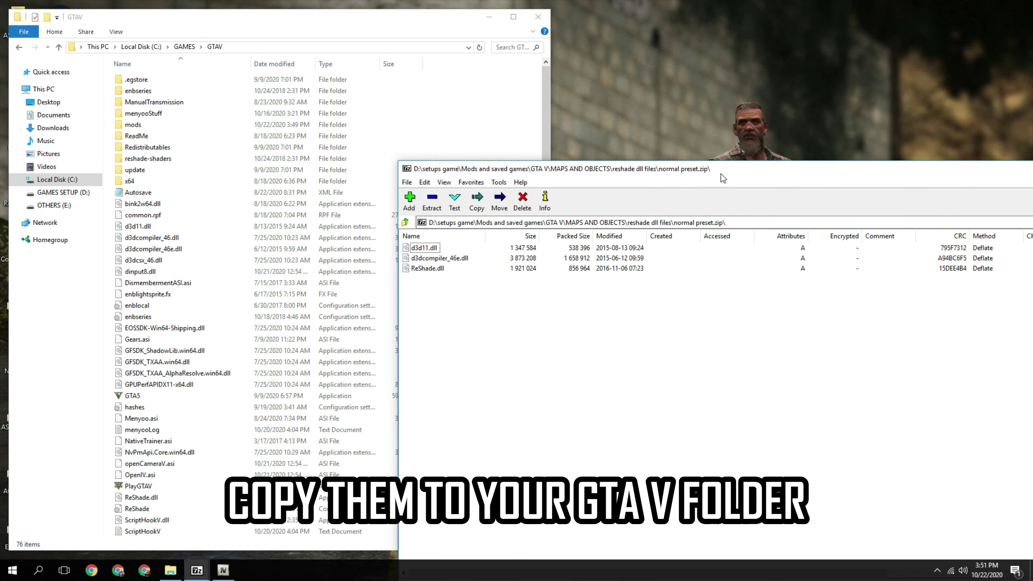
{"action": "left_click_drag", "start_coordinate": [720, 174], "coordinate": [586, 164]}
{"action": "left_click", "coordinate": [955, 158]}
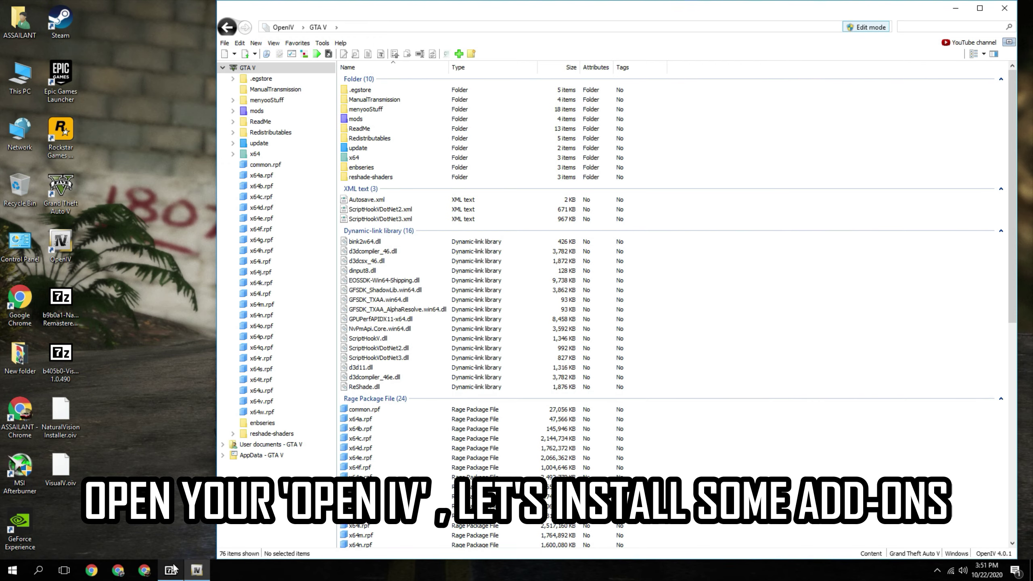
Return to the NaturalVision archive's "Optional Add-Ons" folder and look through the contents of several add-on folders
{"action": "left_click", "coordinate": [171, 570]}
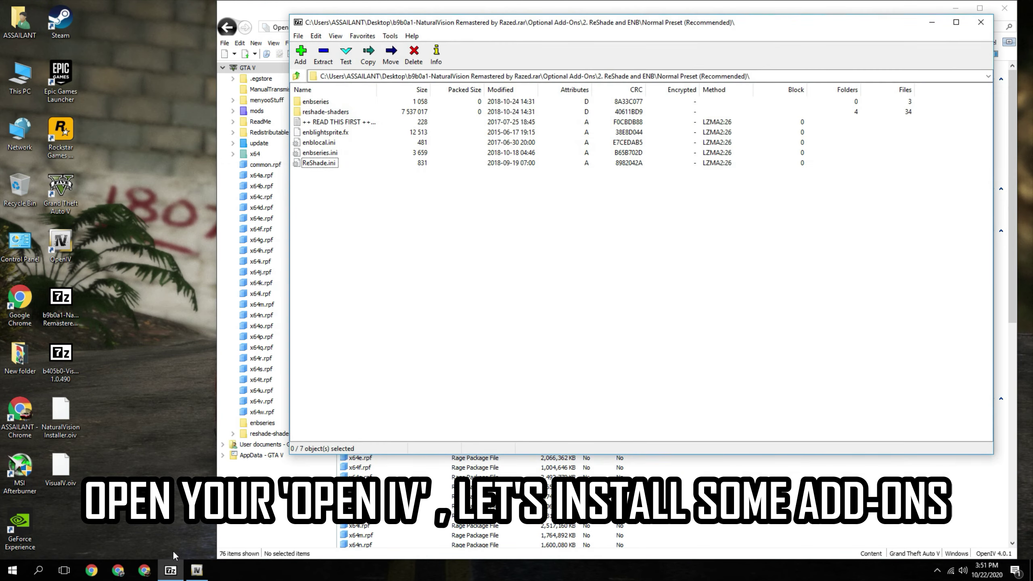
{"action": "left_click", "coordinate": [297, 77]}
{"action": "left_click_drag", "start_coordinate": [488, 29], "coordinate": [387, 205]}
{"action": "left_click", "coordinate": [196, 253]}
{"action": "double_click", "coordinate": [243, 309]}
{"action": "key", "text": "BackSpace"}
{"action": "key", "text": "Down"}
{"action": "key", "text": "Down"}
{"action": "key", "text": "Down"}
{"action": "key", "text": "Return"}
{"action": "key", "text": "BackSpace"}
{"action": "key", "text": "Down"}
{"action": "key", "text": "Return"}
Copy the installer package from the "9. Precise Thunder Bolts" add-on folder to the desktop
{"action": "key", "text": "BackSpace"}
{"action": "key", "text": "Down"}
{"action": "key", "text": "Return"}
{"action": "double_click", "coordinate": [228, 279]}
{"action": "left_click_drag", "start_coordinate": [227, 279], "coordinate": [58, 357]}
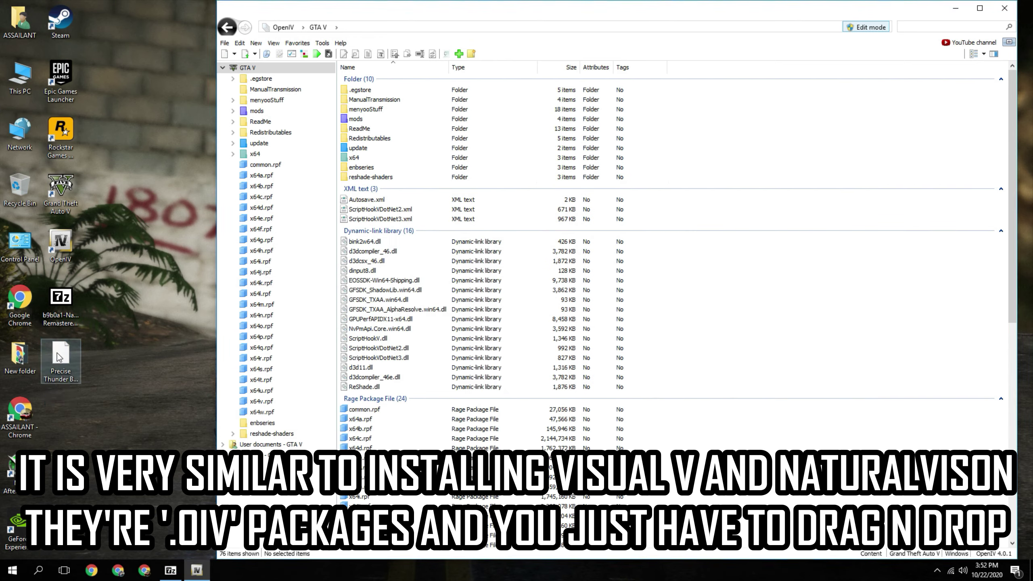
Install the Precise Thunder Bolts package from the desktop with the OpenIV package installer
{"action": "double_click", "coordinate": [58, 357]}
{"action": "left_click", "coordinate": [787, 224]}
{"action": "left_click", "coordinate": [549, 331]}
{"action": "left_click", "coordinate": [537, 339]}
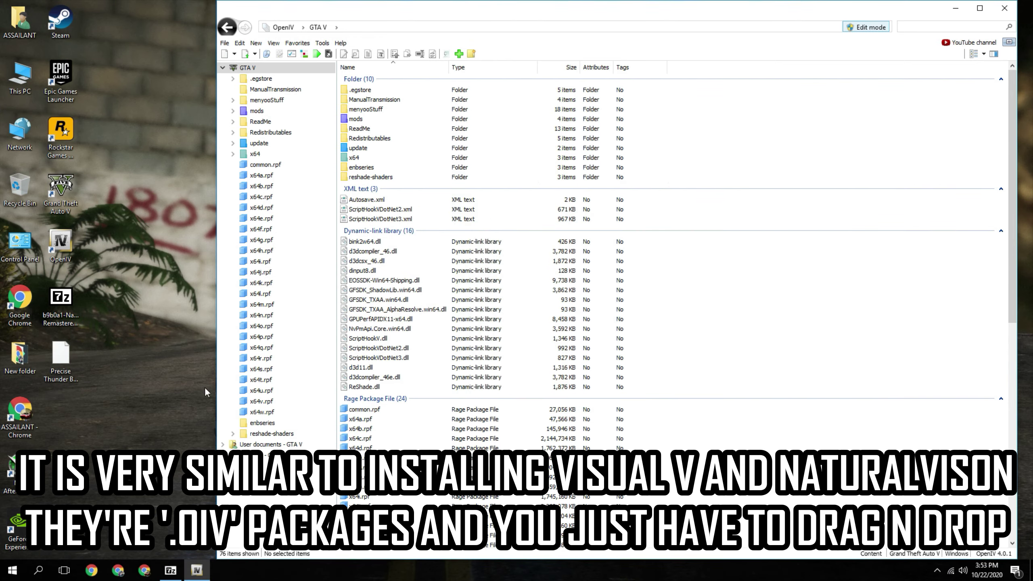
Copy the INSTALL - Brighter Vehicle Tail Lights.oiv package from the archive's "10. Brighter Vehicle Tail Lights" add-on folder to the desktop
{"action": "key", "text": "alt+Tab"}
{"action": "key", "text": "BackSpace"}
{"action": "key", "text": "Down"}
{"action": "key", "text": "Return"}
{"action": "left_click_drag", "start_coordinate": [227, 272], "coordinate": [79, 357]}
Install the Brighter Vehicle Tail Lights package from the desktop with the OpenIV package installer and return to the archive
{"action": "double_click", "coordinate": [60, 362]}
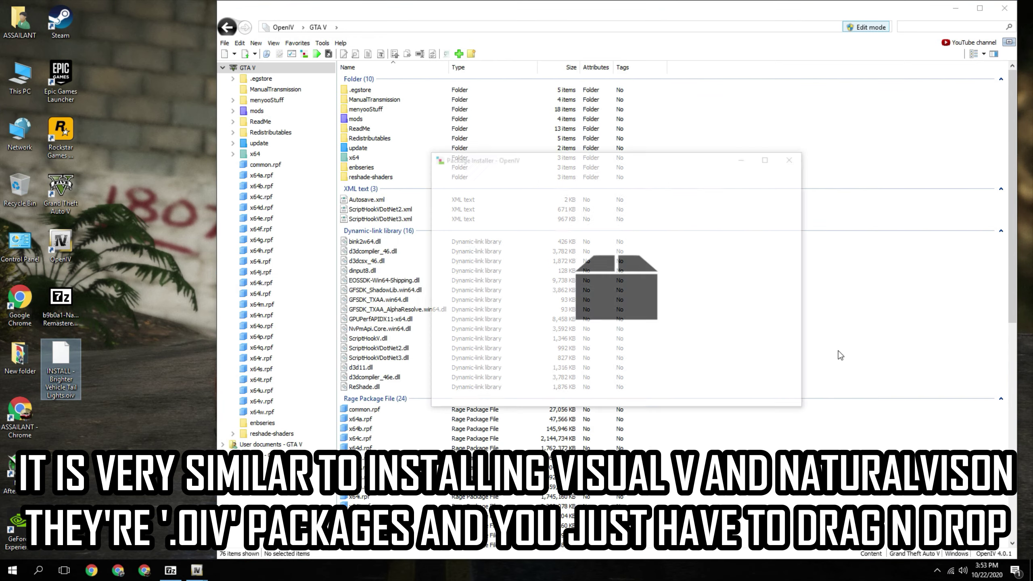
{"action": "left_click", "coordinate": [769, 387]}
{"action": "left_click", "coordinate": [554, 262]}
{"action": "left_click", "coordinate": [763, 385]}
{"action": "key", "text": "alt+Tab"}
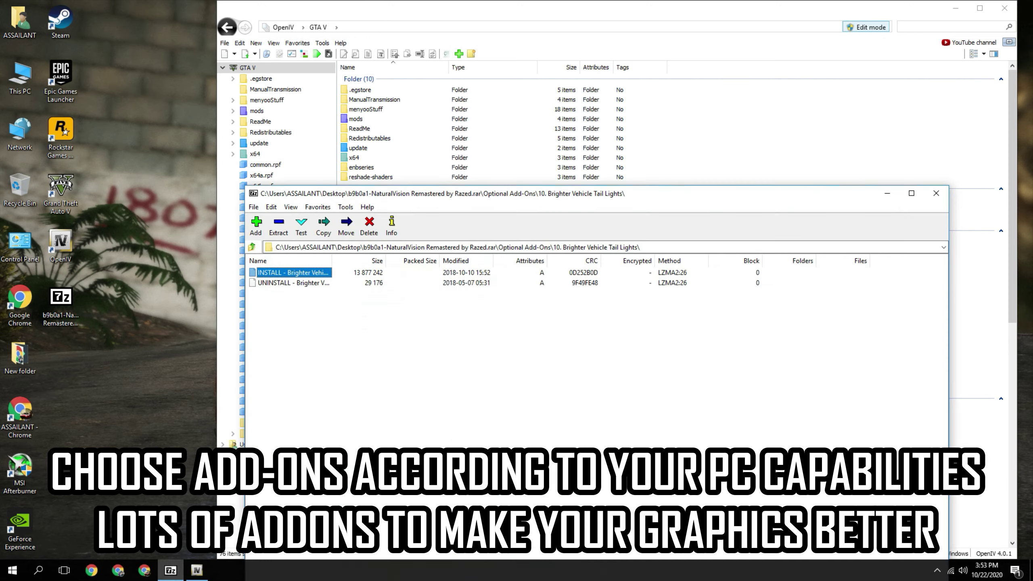
Go to the "13. Corona Modifier" add-on folder and copy the install package from its first option folder to the desktop
{"action": "key", "text": "BackSpace"}
{"action": "key", "text": "Down"}
{"action": "key", "text": "Return"}
{"action": "key", "text": "BackSpace"}
{"action": "key", "text": "Down"}
{"action": "key", "text": "Down"}
{"action": "key", "text": "Return"}
{"action": "key", "text": "Return"}
{"action": "left_click_drag", "start_coordinate": [292, 272], "coordinate": [61, 357]}
Copy the install package from the Corona Modifier's "(2) Remove ALL Coronas" folder to the desktop
{"action": "key", "text": "BackSpace"}
{"action": "key", "text": "Down"}
{"action": "key", "text": "Return"}
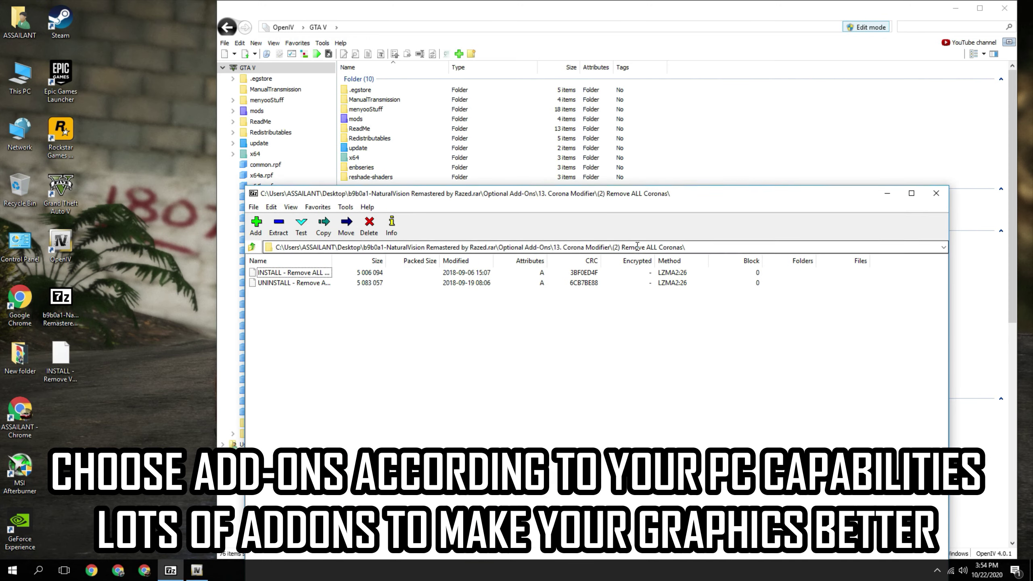
{"action": "left_click_drag", "start_coordinate": [293, 272], "coordinate": [61, 411]}
Install the Remove ALL Coronas package from the desktop with the OpenIV package installer
{"action": "double_click", "coordinate": [61, 411]}
{"action": "left_click", "coordinate": [626, 307]}
{"action": "left_click", "coordinate": [772, 387]}
{"action": "left_click", "coordinate": [774, 241]}
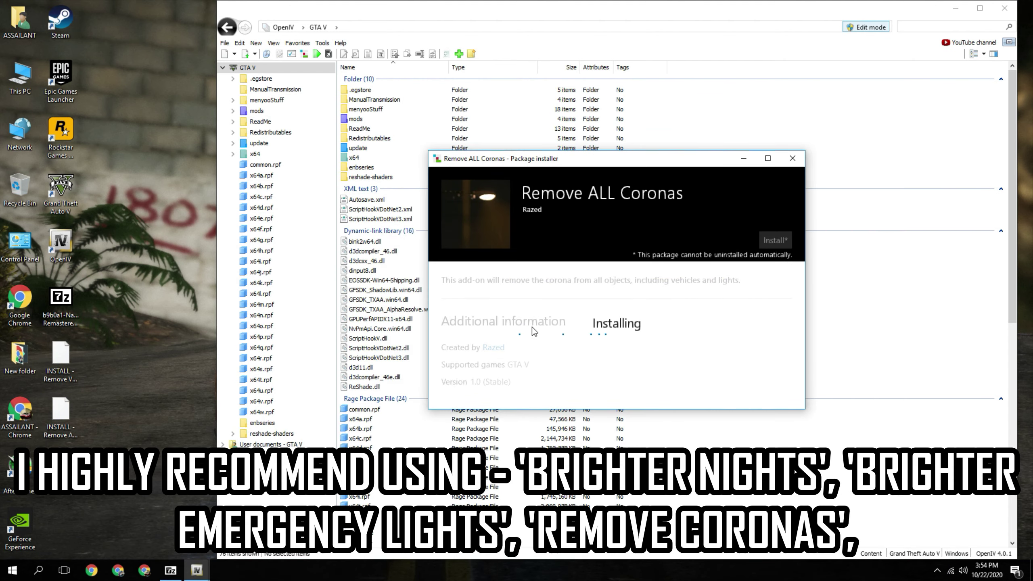
{"action": "left_click", "coordinate": [772, 387]}
Copy the install package from the archive's "16. Brighter Emergency Lights (LSPDFR)" add-on folder to the desktop
{"action": "left_click", "coordinate": [171, 570]}
{"action": "key", "text": "BackSpace"}
{"action": "key", "text": "BackSpace"}
{"action": "key", "text": "Up"}
{"action": "key", "text": "Return"}
{"action": "left_click_drag", "start_coordinate": [293, 282], "coordinate": [124, 358]}
{"action": "double_click", "coordinate": [61, 358]}
{"action": "left_click", "coordinate": [774, 240]}
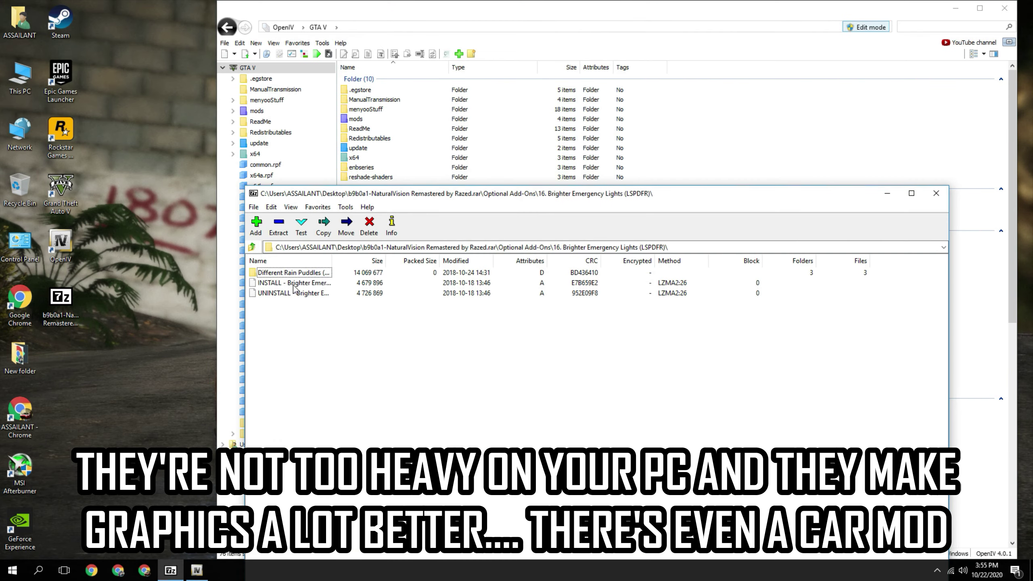
{"action": "left_click_drag", "start_coordinate": [293, 284], "coordinate": [113, 352]}
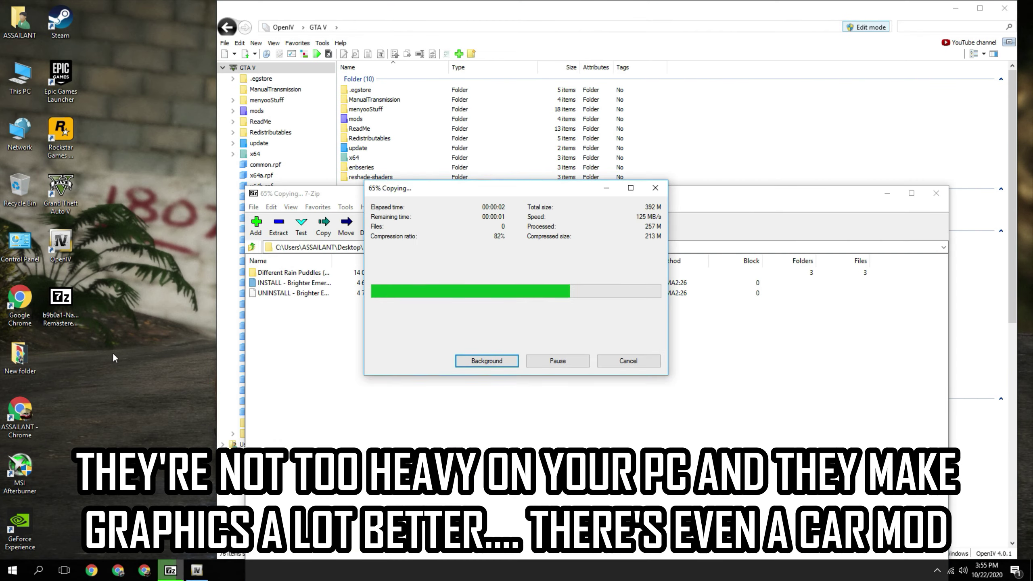
Install the Brighter Emergency Lights package from the desktop and close the package installer
{"action": "double_click", "coordinate": [61, 351]}
{"action": "left_click", "coordinate": [775, 240]}
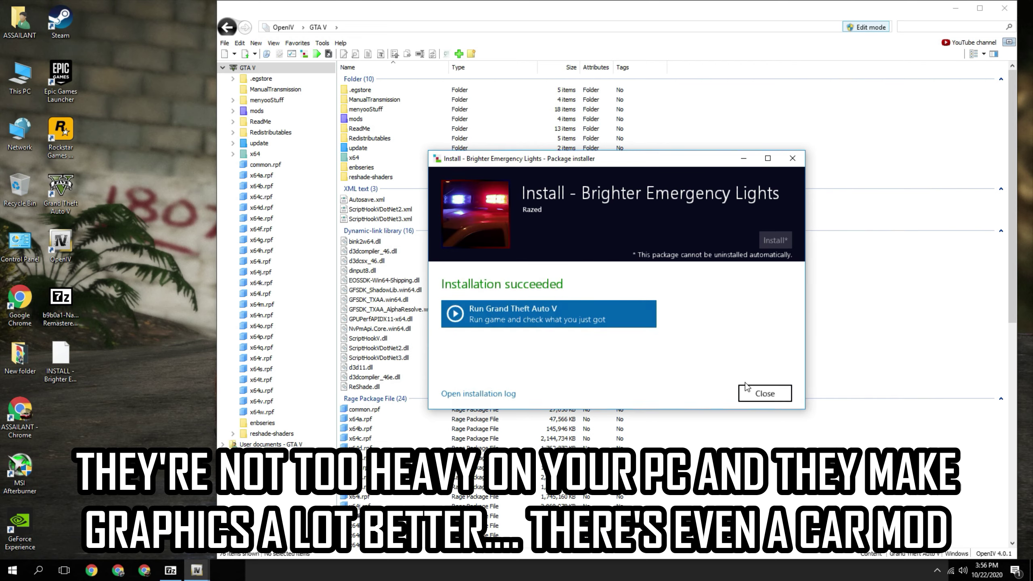
{"action": "left_click", "coordinate": [821, 391]}
Copy timecyclemods.asi and timecyclemods.ini from the NaturalVision archive's "Main Files" folder to the desktop, leaving out README.txt
{"action": "double_click", "coordinate": [293, 446]}
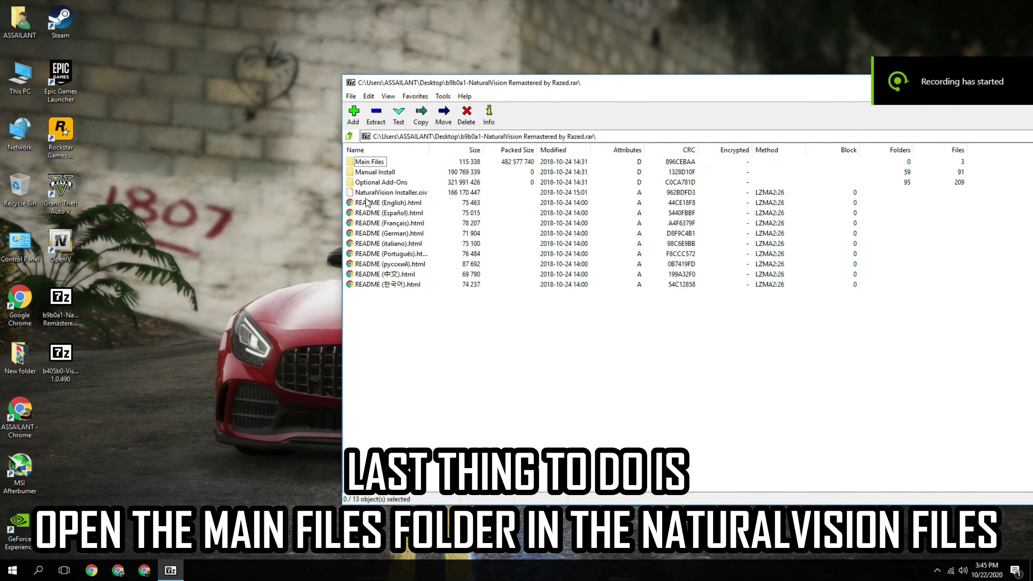
{"action": "double_click", "coordinate": [376, 163]}
{"action": "left_click", "coordinate": [386, 183]}
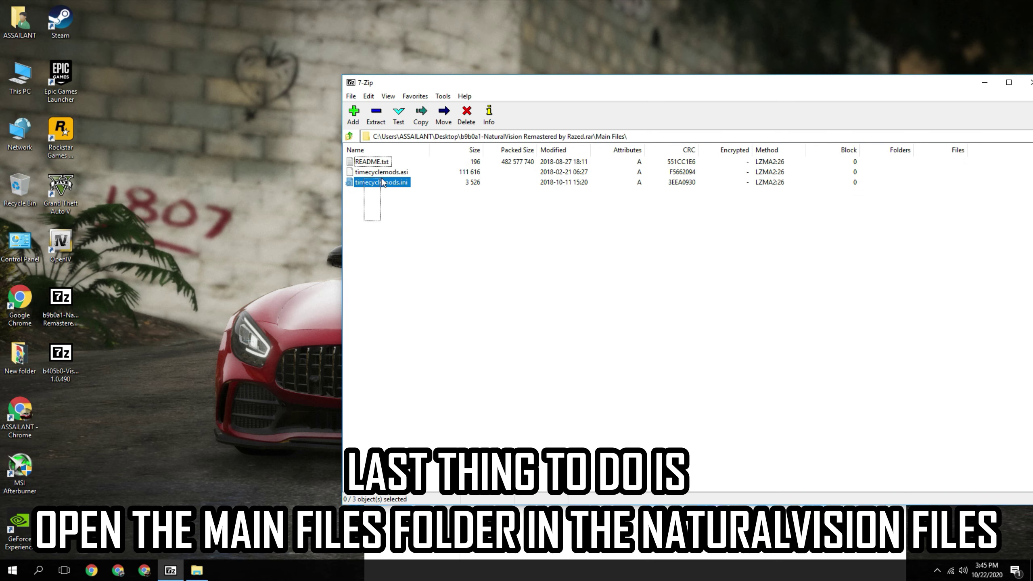
{"action": "left_click", "coordinate": [382, 173], "text": "shift"}
{"action": "right_click", "coordinate": [384, 175]}
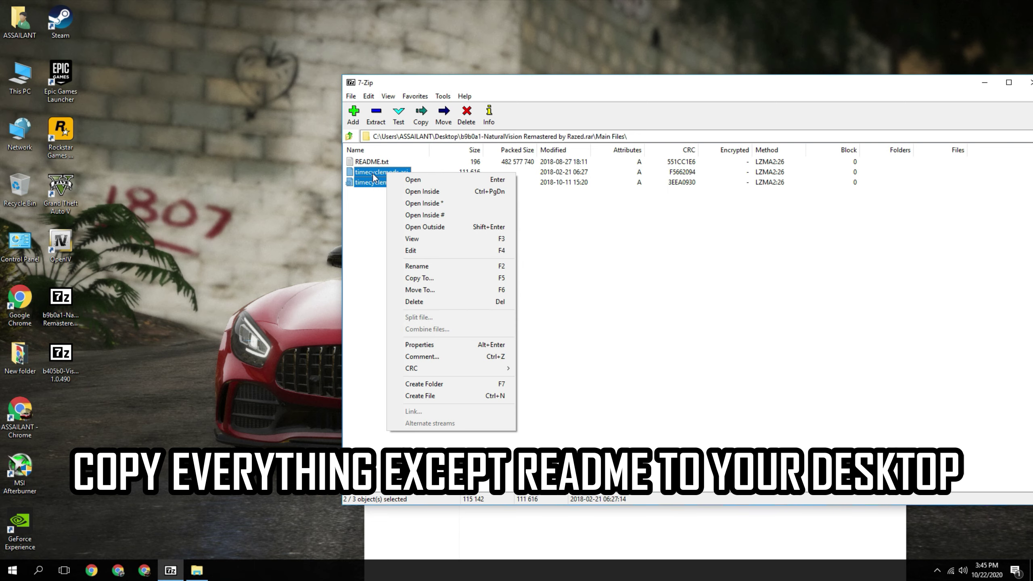
{"action": "left_click_drag", "start_coordinate": [374, 176], "coordinate": [46, 436]}
{"action": "left_click_drag", "start_coordinate": [50, 401], "coordinate": [51, 403]}
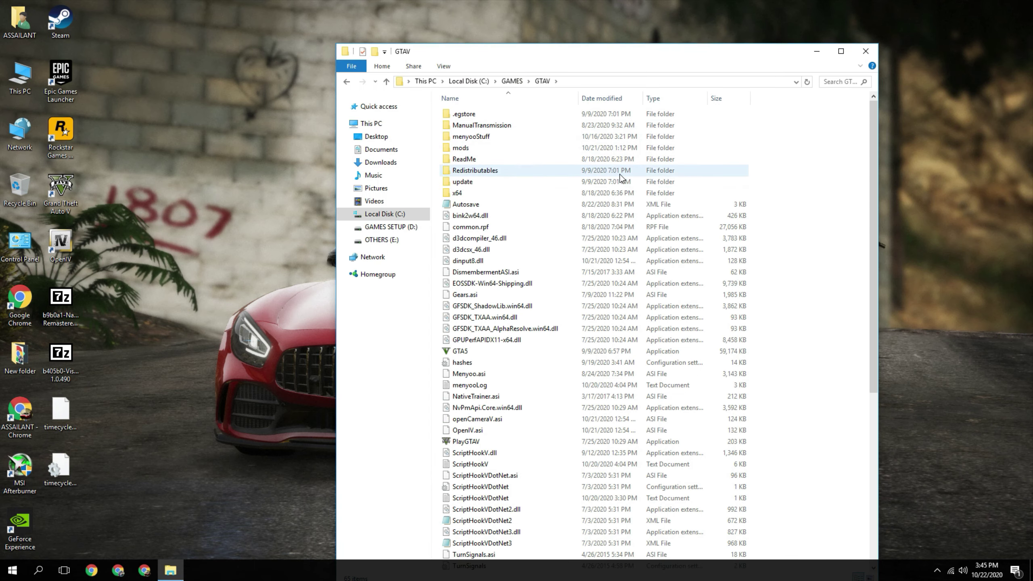
Move the timecyclemods.asi and timecyclemods.ini files from the desktop into the GTAV game folder and check that they are there
{"action": "scroll", "coordinate": [597, 205], "scroll_direction": "down", "scroll_amount": 5}
{"action": "scroll", "coordinate": [596, 206], "scroll_direction": "up", "scroll_amount": 5}
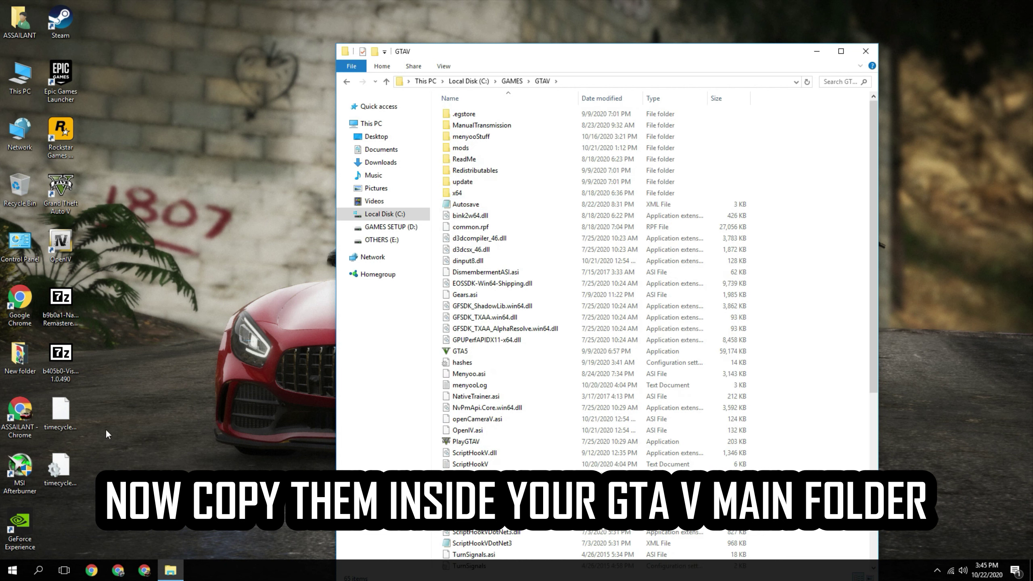
{"action": "mouse_move", "coordinate": [103, 409]}
{"action": "left_mouse_down"}
{"action": "mouse_move", "coordinate": [57, 504]}
{"action": "mouse_move", "coordinate": [67, 457]}
{"action": "mouse_move", "coordinate": [67, 472]}
{"action": "mouse_move", "coordinate": [821, 348]}
{"action": "left_mouse_up"}
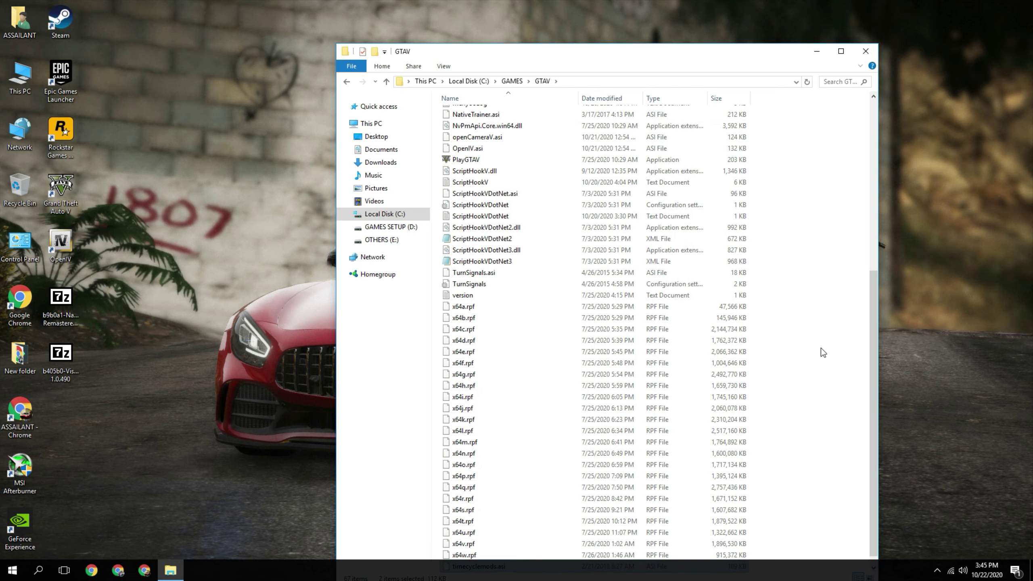
{"action": "scroll", "coordinate": [710, 380], "scroll_direction": "up", "scroll_amount": 2}
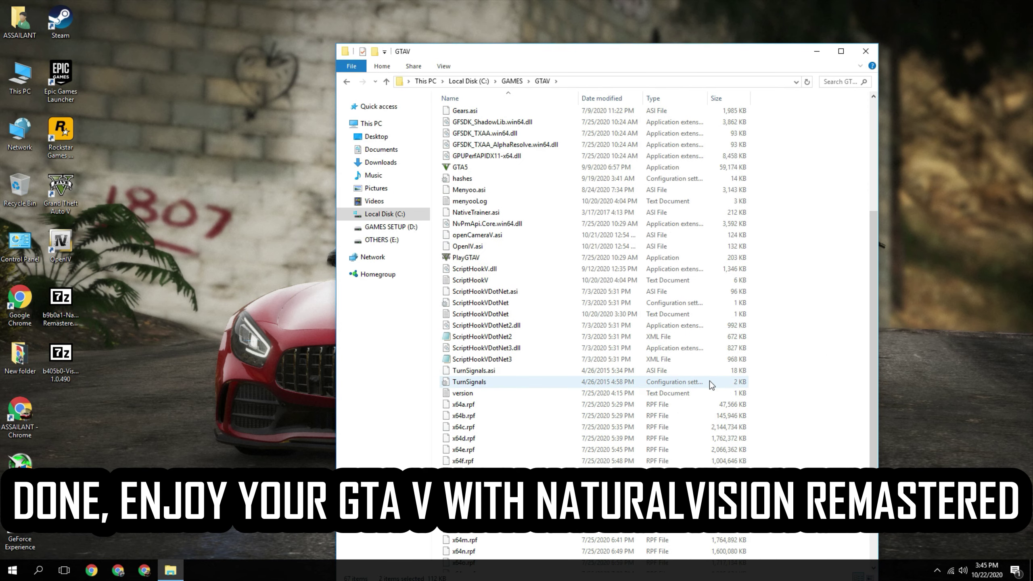
{"action": "scroll", "coordinate": [710, 381], "scroll_direction": "down", "scroll_amount": 2}
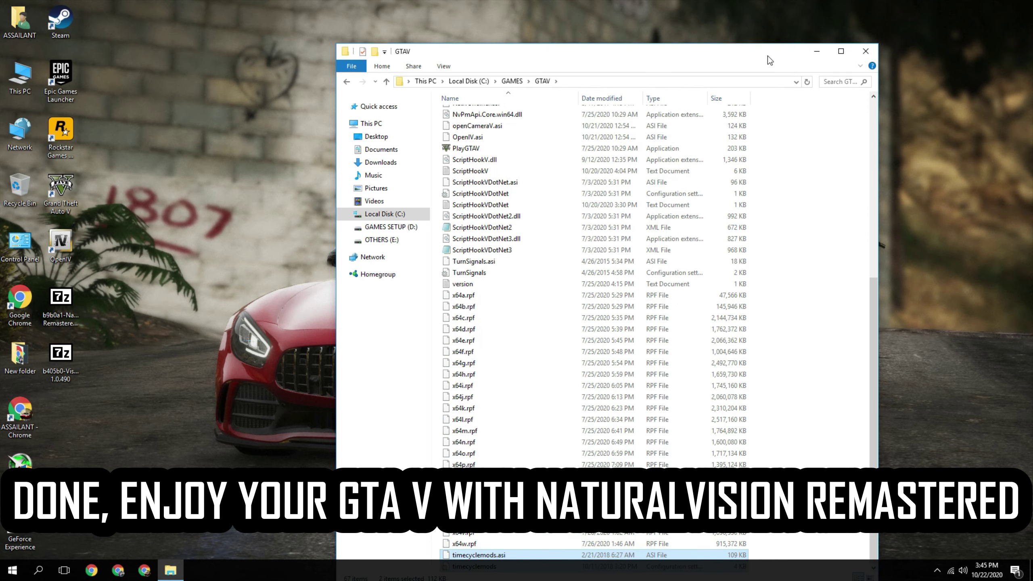
{"action": "left_click_drag", "start_coordinate": [767, 55], "coordinate": [778, 12]}
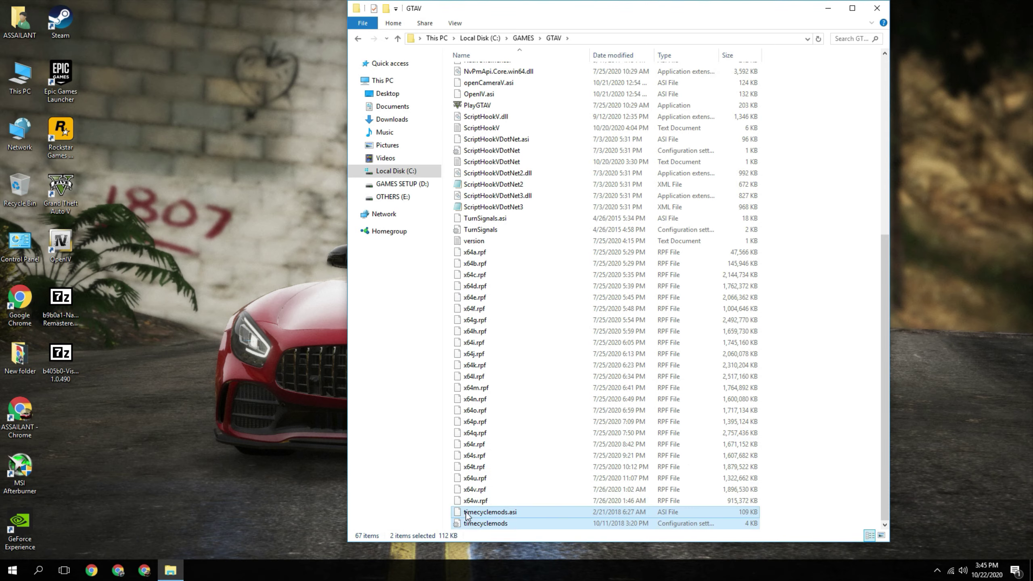